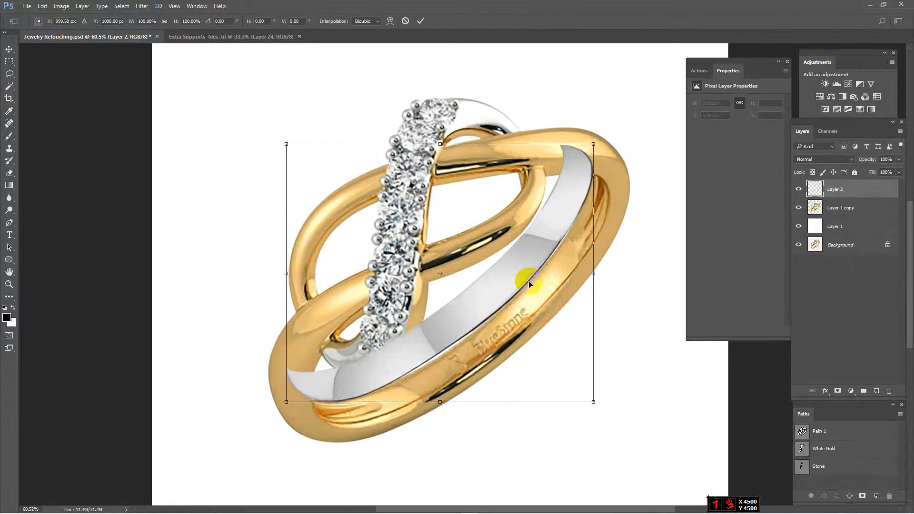
Step: Move the silver inner band on Layer 2 into the ring opening at X 1083.50 px, Y 1097.00 px and apply the transform
left_click_drag(525, 278, 554, 311)
key("Up")
key("Up")
key("Up")
key("Up")
key("Up")
key("Up")
key("Up")
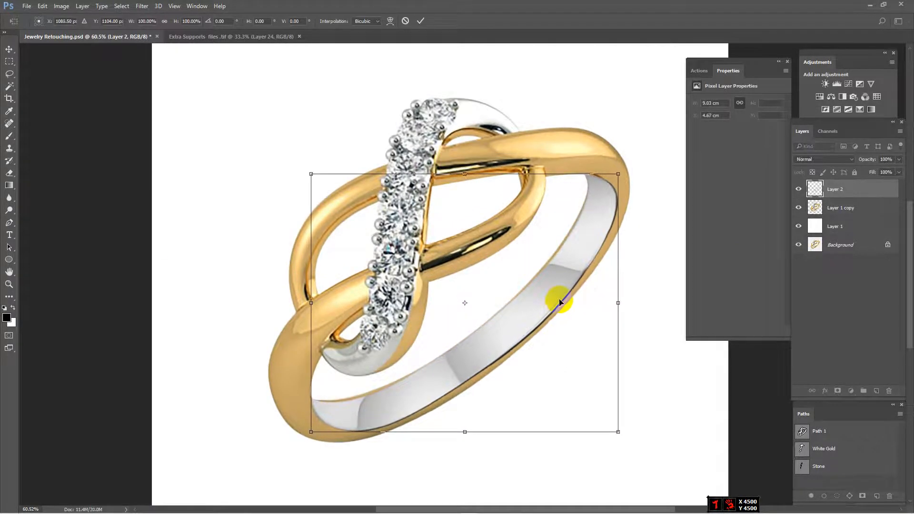
key("Right")
key("Right")
key("Right")
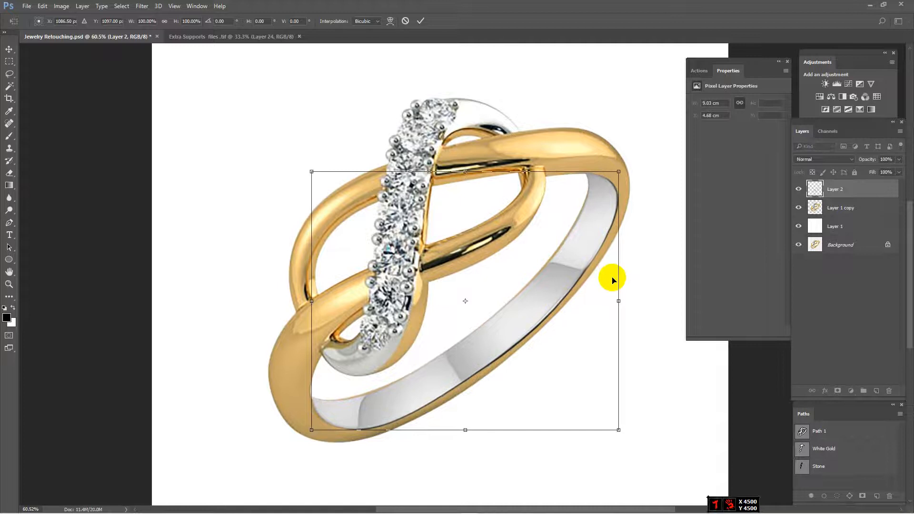
key("Left")
key("Left")
key("Left")
key("Left")
key("Left")
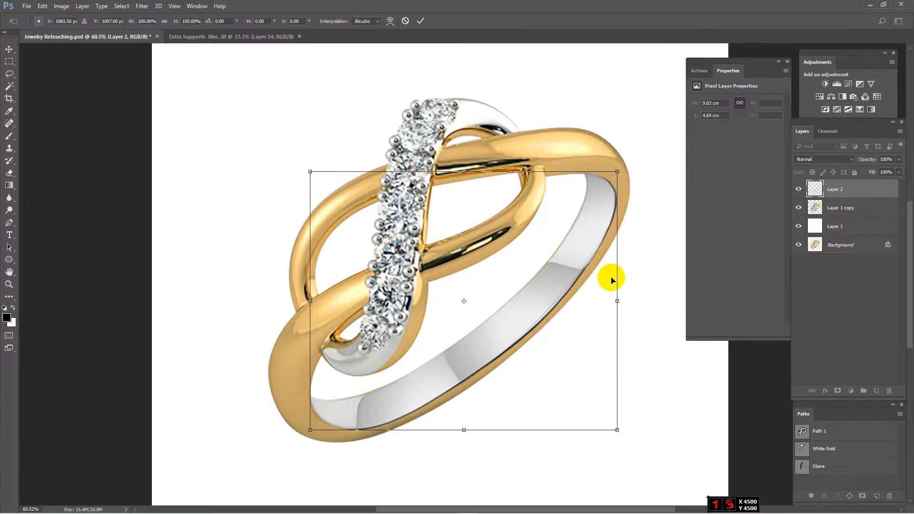
key("Return")
Step: Add a layer mask to Layer 2 and set up a 23 px brush with about 86% hardness
key("p")
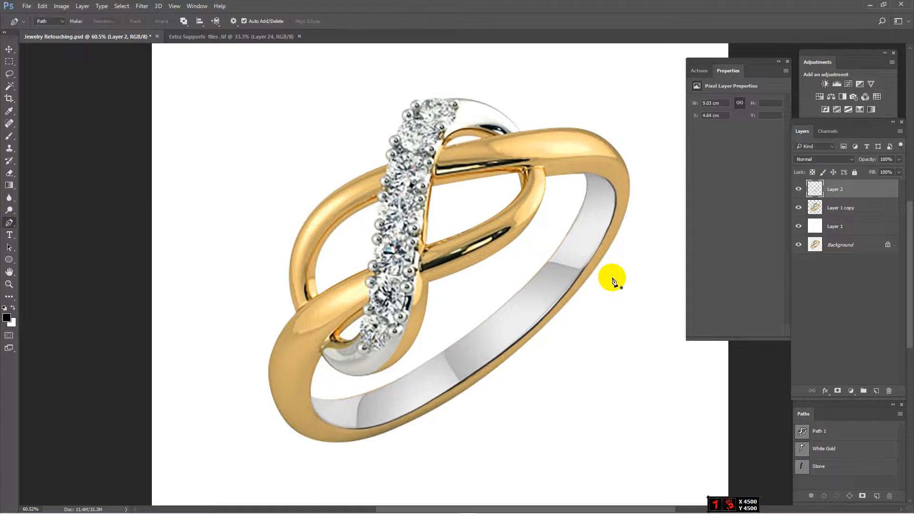
scroll(613, 281, "down", 1)
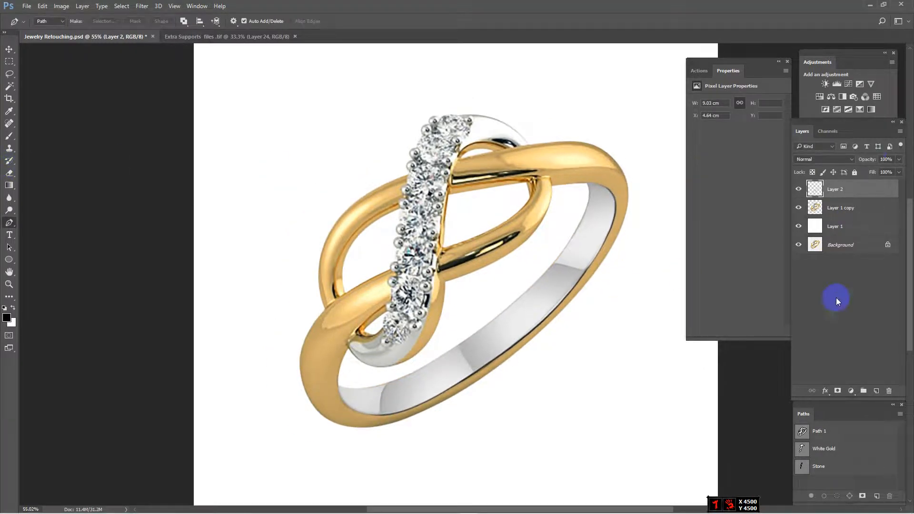
left_click(837, 390)
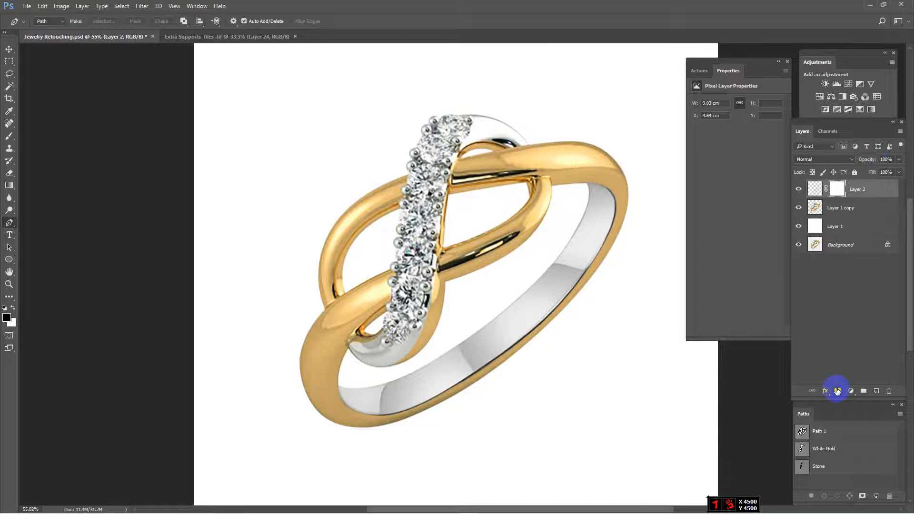
left_click(9, 138)
scroll(351, 306, "up", 5)
right_click(315, 336)
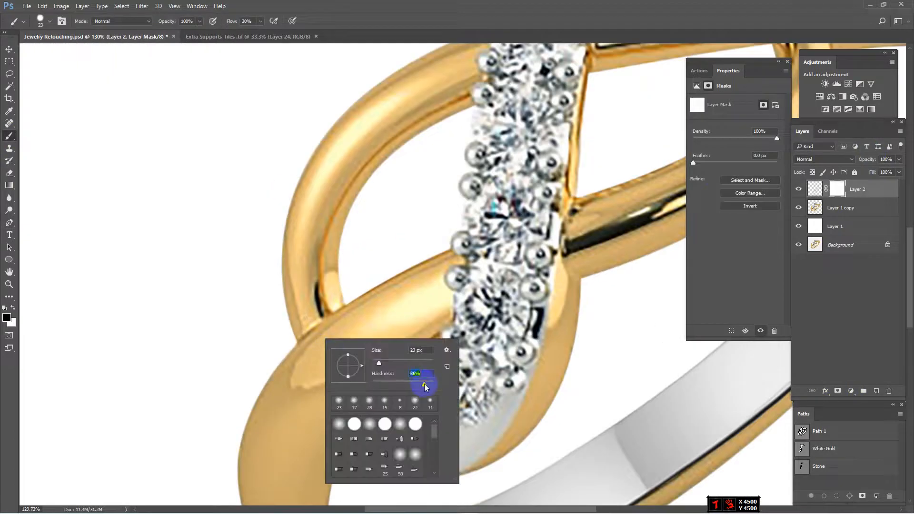
left_click(288, 322)
Step: Paint black on Layer 2's mask to clean the edge where the silver inner band meets the gold shank
scroll(288, 321, "up", 5)
left_click_drag(307, 350, 282, 50)
scroll(289, 366, "up", 2)
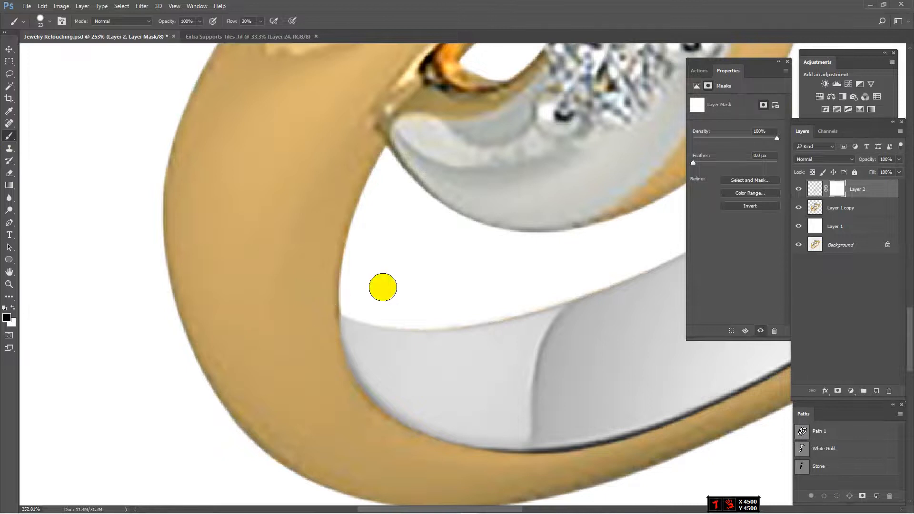
scroll(383, 287, "down", 3)
left_click_drag(533, 157, 217, 307)
left_click_drag(380, 245, 423, 285)
scroll(295, 210, "up", 2)
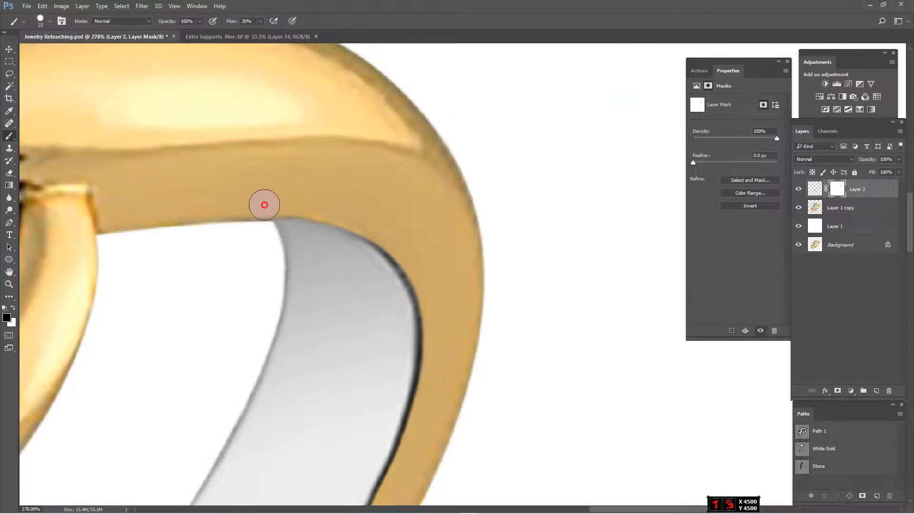
scroll(258, 207, "down", 10)
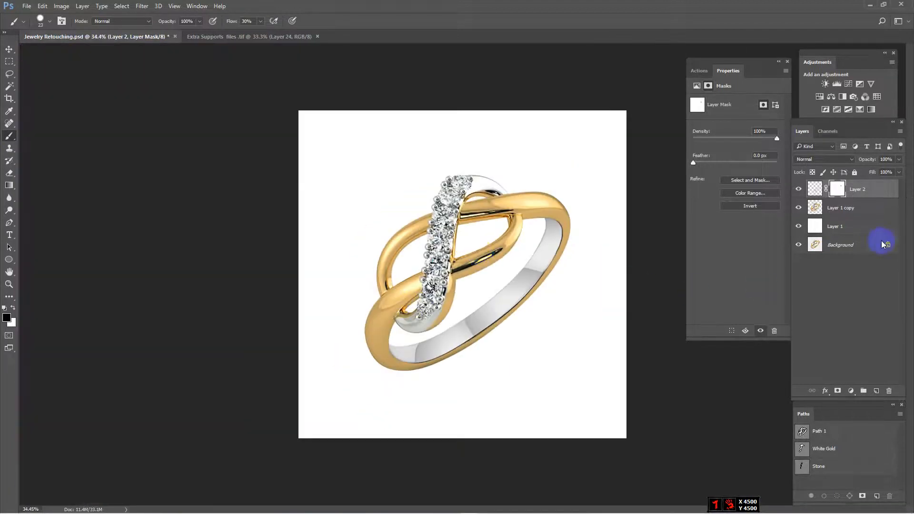
Step: Brighten the ring on Layer 1 copy with a masked Curves adjustment at input 67, output 98, and merge it down
left_click(874, 212)
left_click(817, 208, "ctrl")
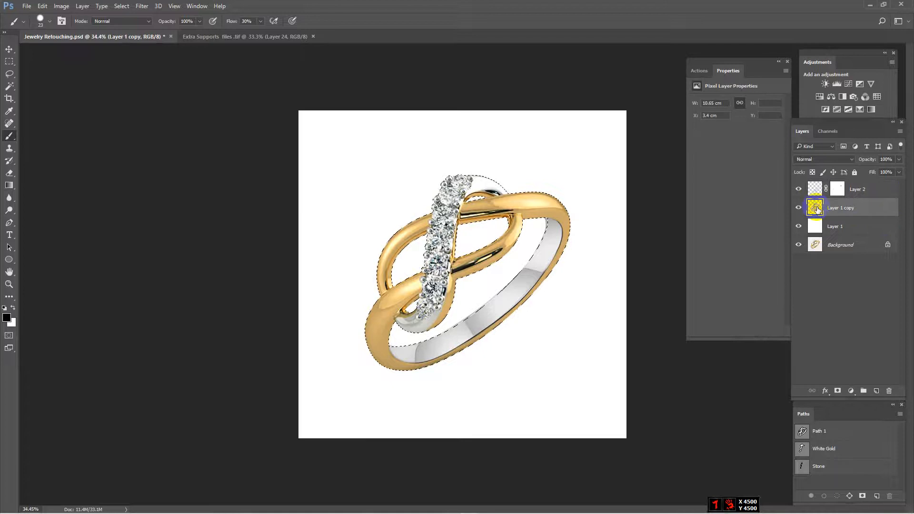
left_click(850, 85)
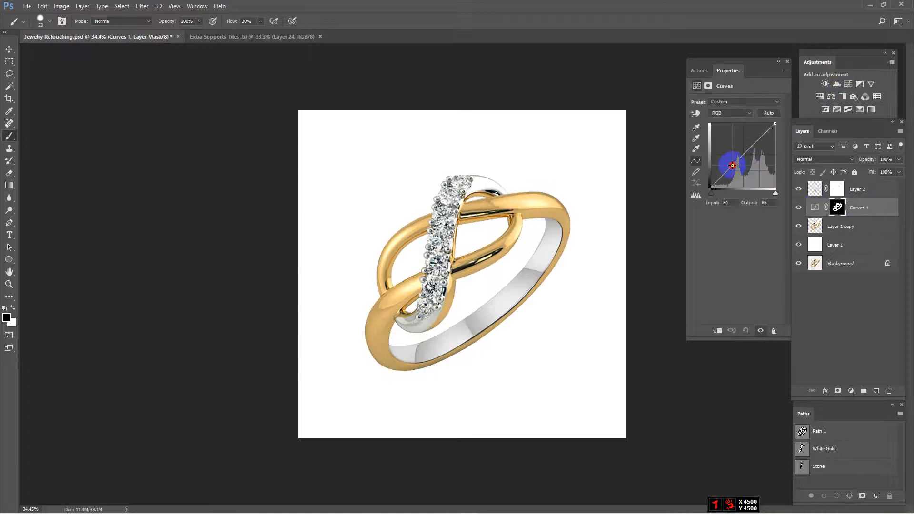
left_click_drag(732, 164, 729, 164)
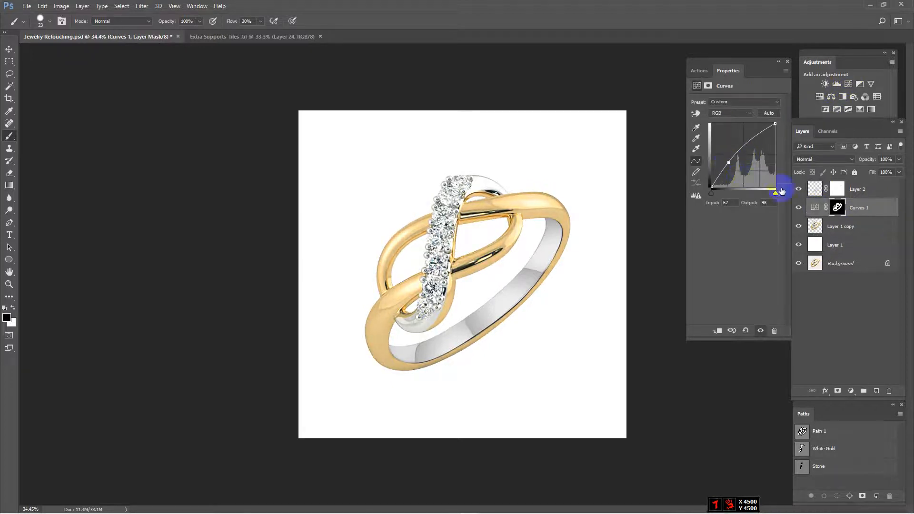
key("ctrl+e")
Step: Run the Perfection filter on Layer 1 copy and load the layer's outline as a selection
left_click(868, 195)
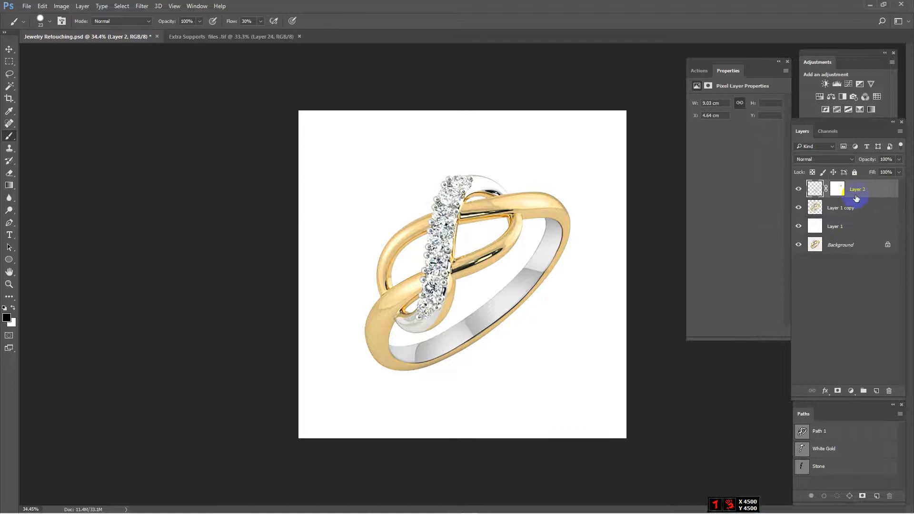
left_click(846, 208)
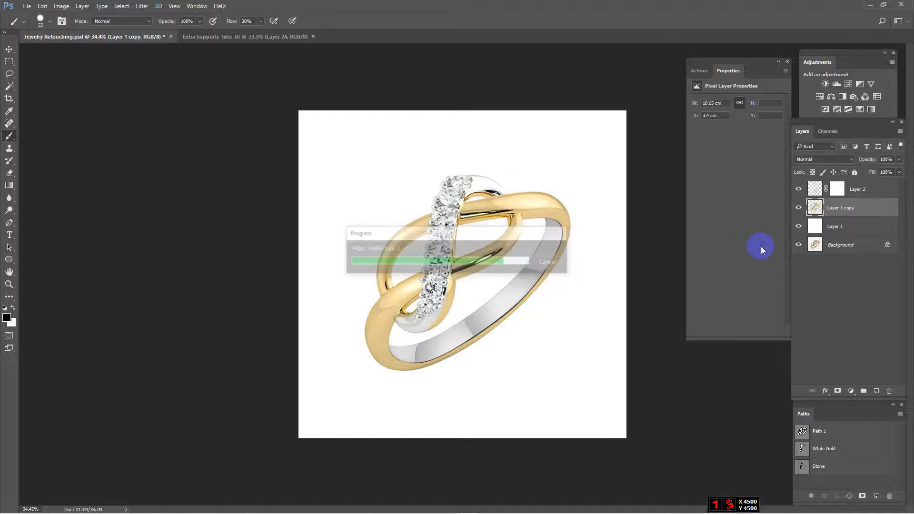
left_click(816, 209, "ctrl")
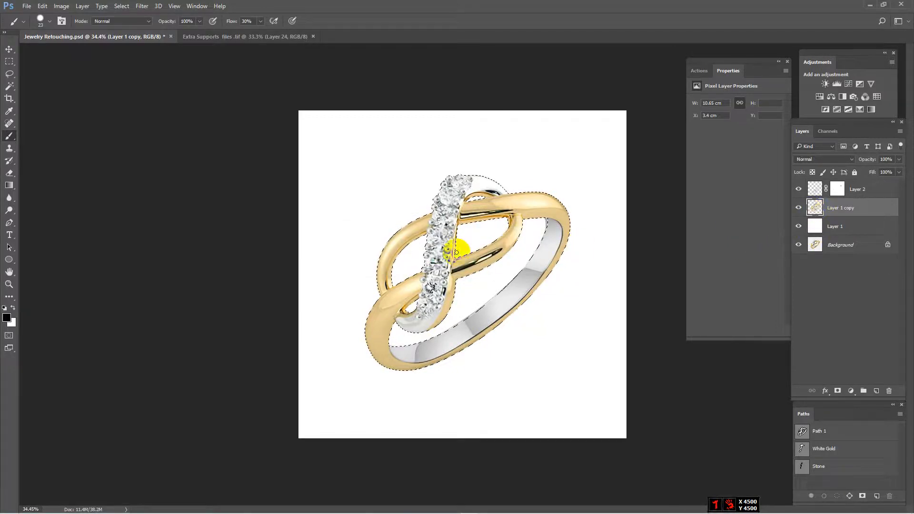
Step: Trace a closed Pen path around the dark reflection on the lower gold strand of the loop beside the diamonds
left_click(9, 222)
scroll(481, 310, "up", 10)
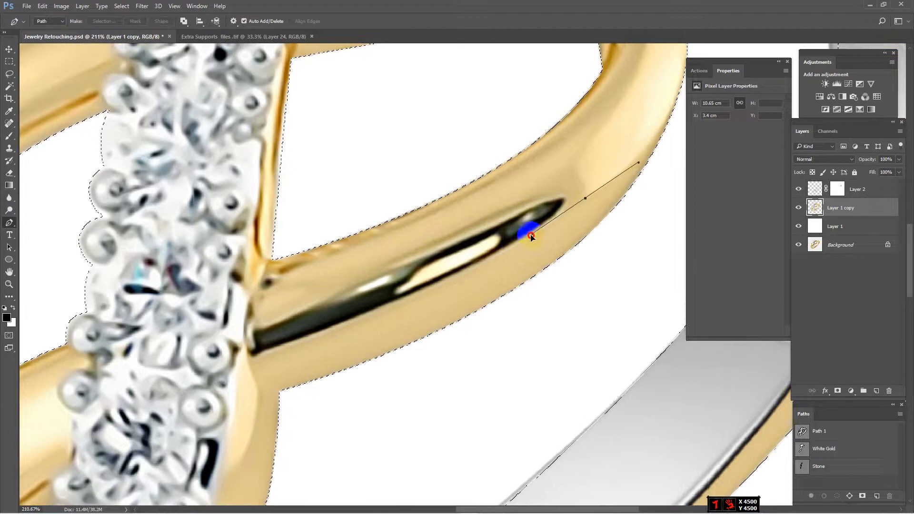
left_click_drag(530, 237, 516, 246)
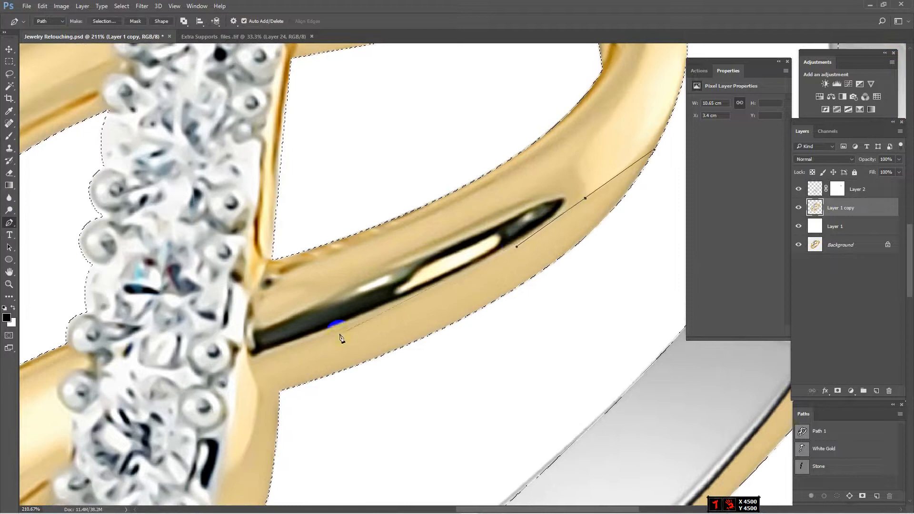
scroll(311, 336, "up", 2)
left_click_drag(236, 362, 381, 261)
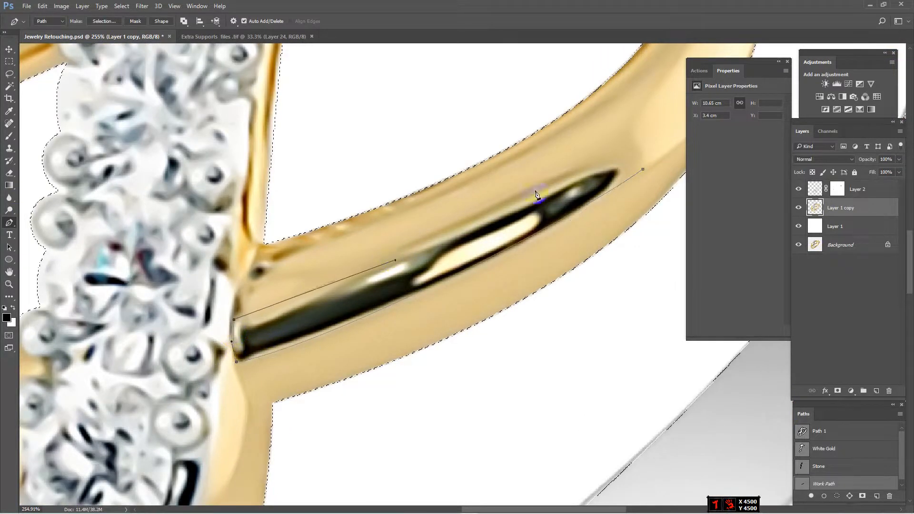
left_click(644, 171)
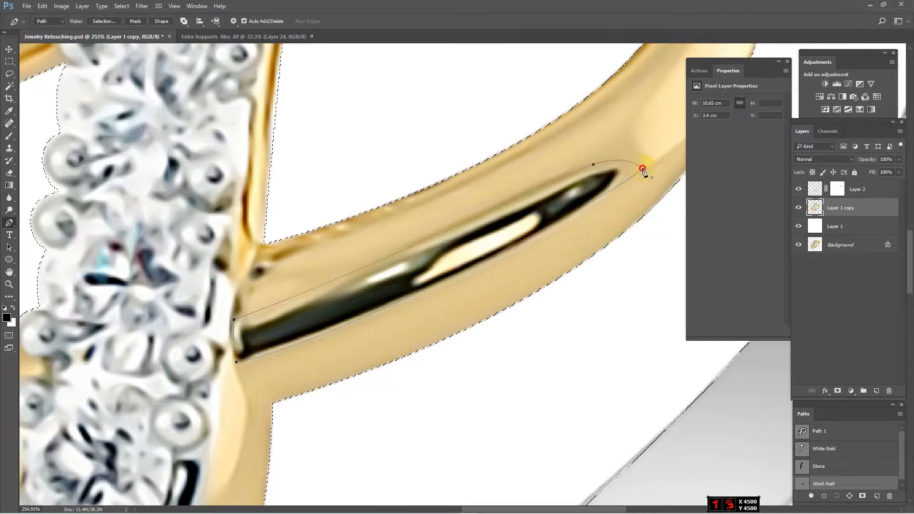
scroll(643, 179, "down", 10)
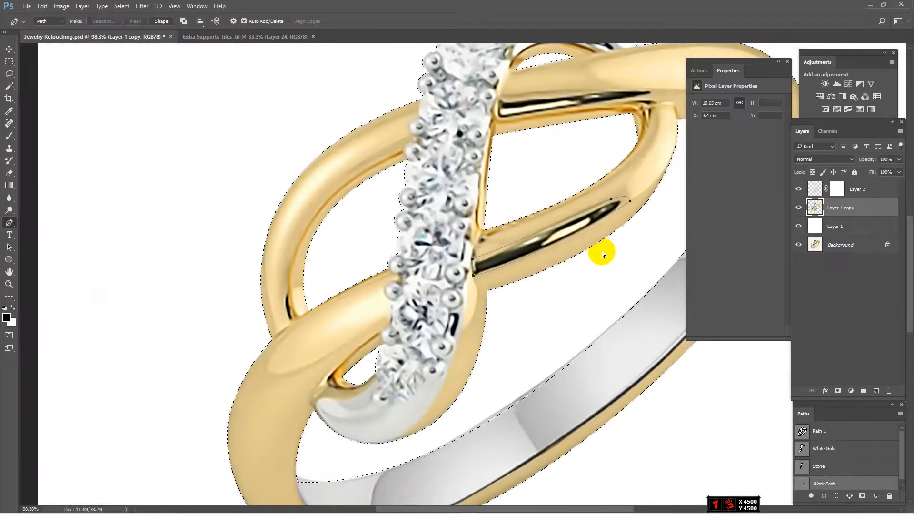
Step: Convert the path around the lower strand's reflection to a selection and feather it by 1 pixel
key("ctrl+Return")
key("shift+F6")
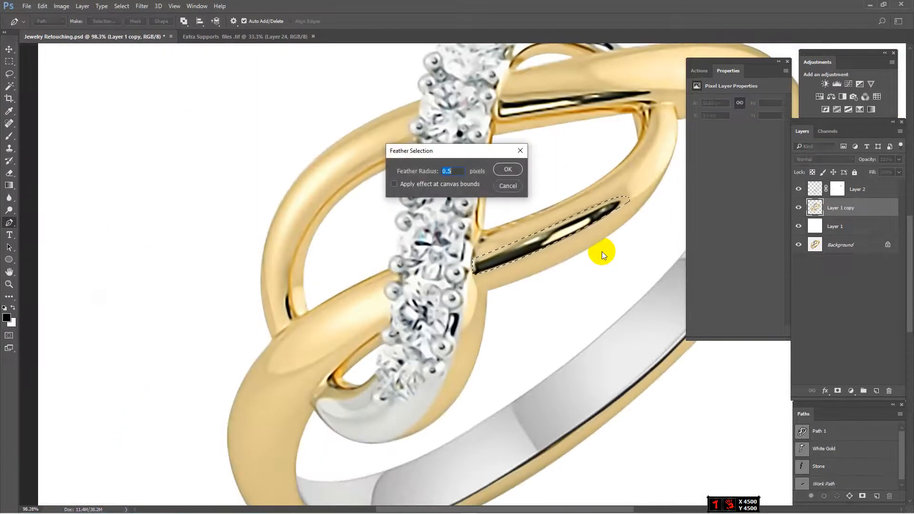
type("1")
key("Return")
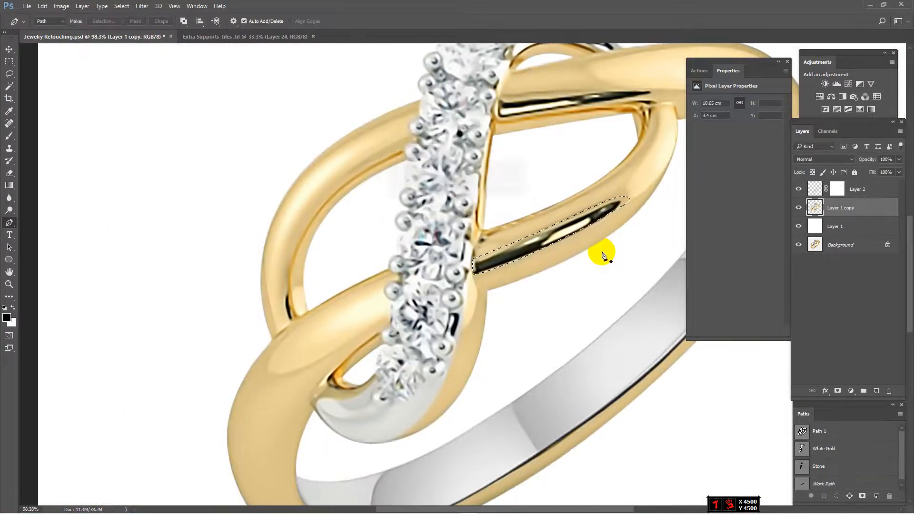
Step: Paint over the lower strand's dark reflection with gold sampled from the ring and deselect
left_click(3, 139)
mouse_move(617, 202)
left_mouse_down()
mouse_move(646, 201)
mouse_move(392, 338)
mouse_move(706, 209)
mouse_move(605, 207)
mouse_move(396, 292)
mouse_move(417, 312)
mouse_move(474, 244)
mouse_move(541, 210)
mouse_move(390, 305)
mouse_move(356, 312)
mouse_move(404, 288)
left_mouse_up()
left_click(625, 192, "alt")
key("ctrl+d")
scroll(526, 265, "down", 4)
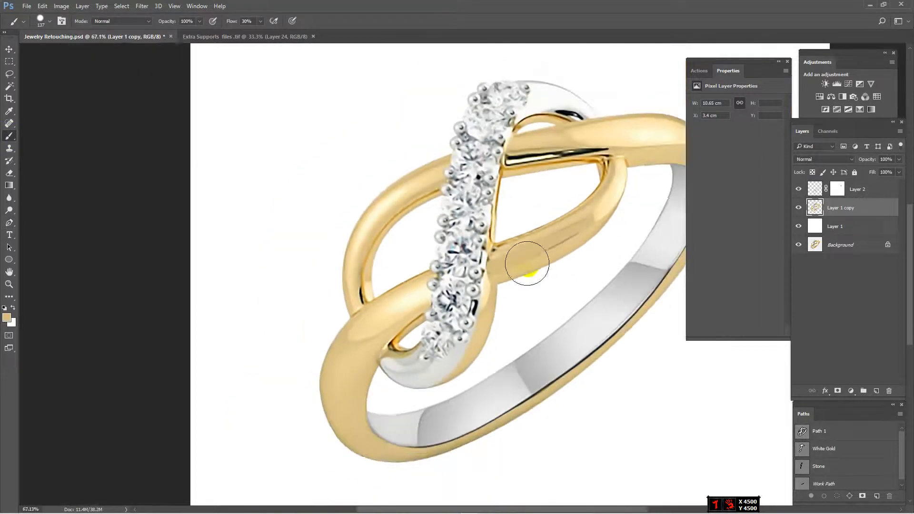
scroll(527, 263, "up", 4)
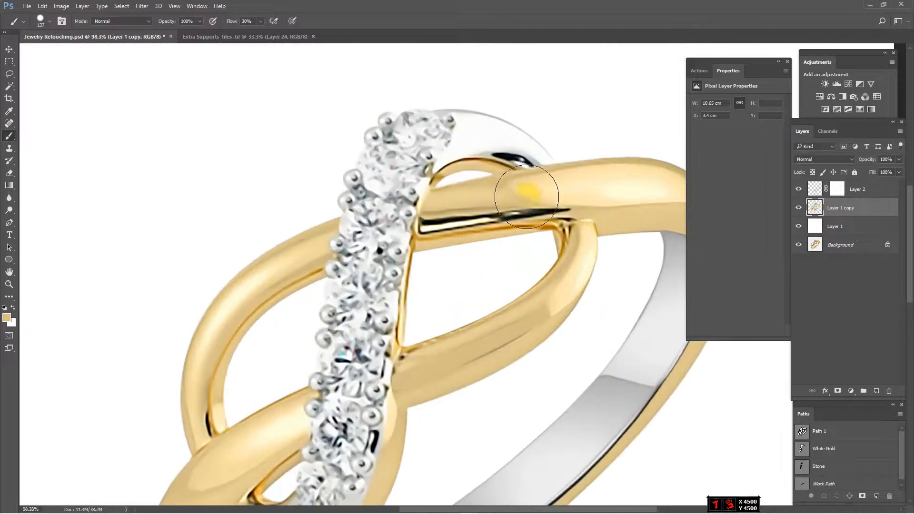
Step: Trace a closed Pen path around the long dark reflection along the underside of the upper gold band
left_click(9, 222)
scroll(476, 248, "up", 1)
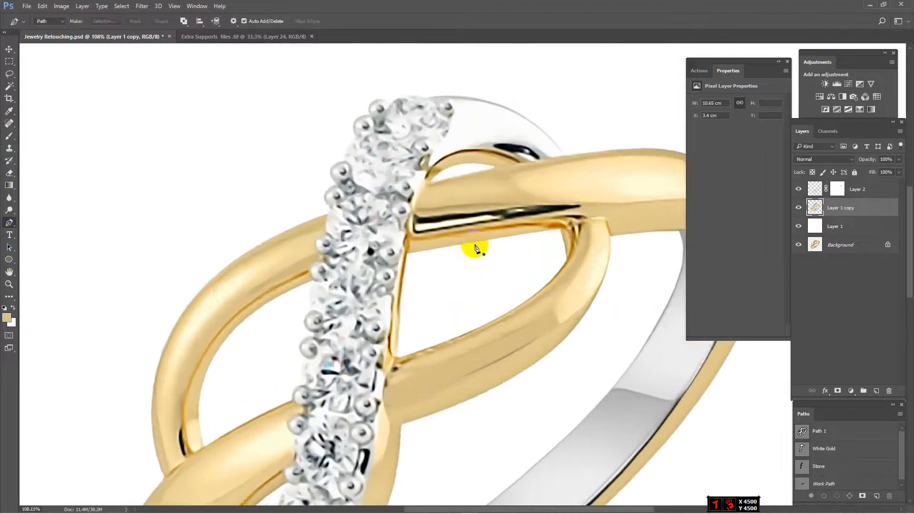
scroll(476, 247, "up", 4)
left_click_drag(386, 230, 495, 218)
scroll(630, 190, "up", 2)
left_click_drag(630, 190, 437, 228)
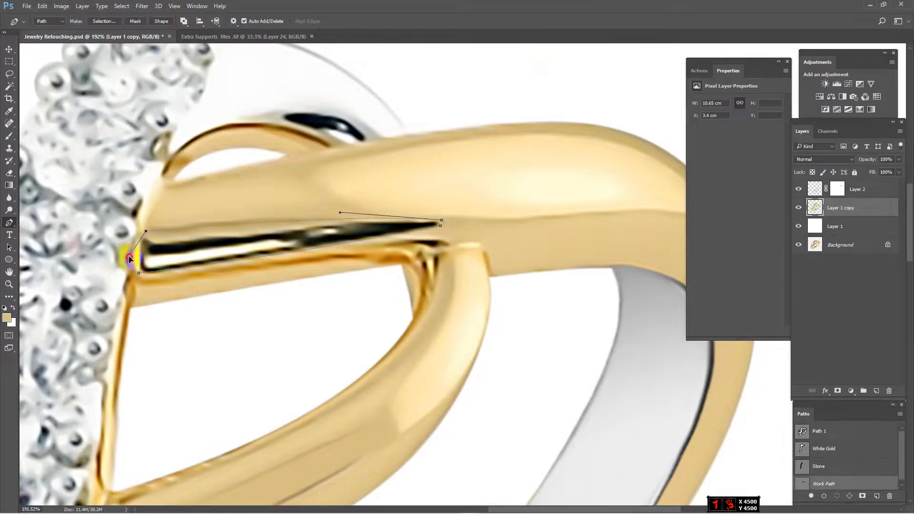
left_click(139, 276)
scroll(140, 276, "down", 3)
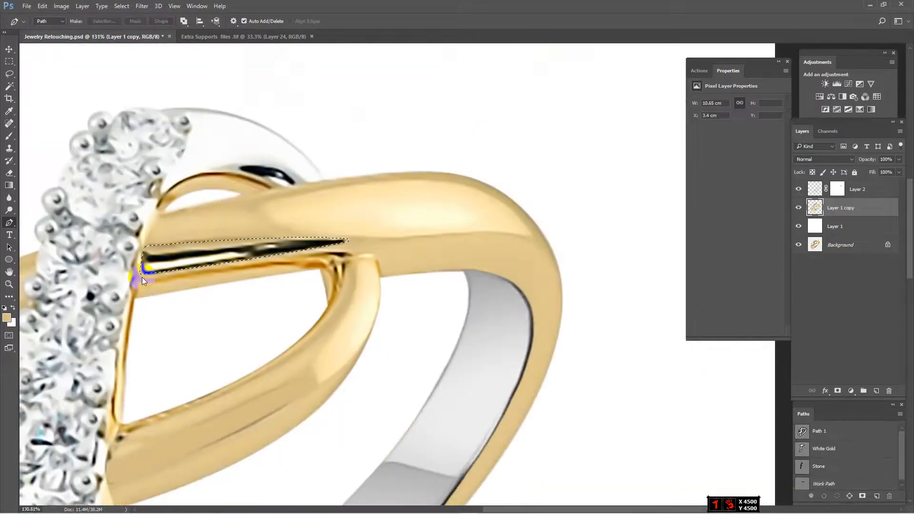
Step: Turn the path around the upper band's reflection into a feathered selection
key("ctrl+Return")
key("shift+F6")
key("Return")
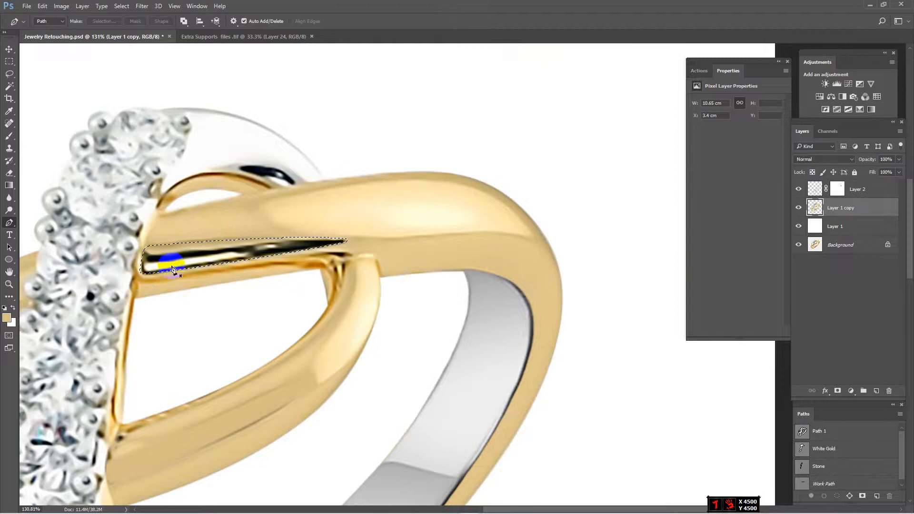
Step: Cover the upper band's dark reflection with the sampled gold using the brush and deselect
key("b")
scroll(408, 245, "down", 5)
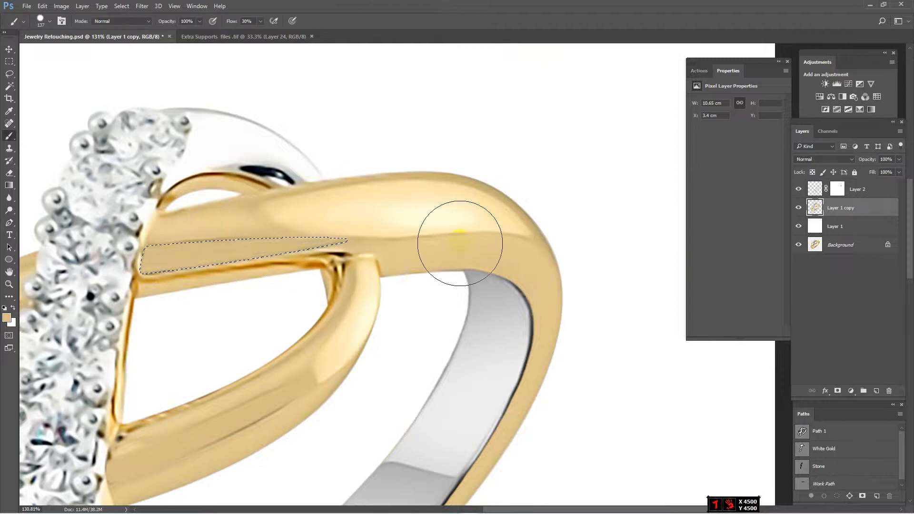
scroll(437, 163, "down", 2)
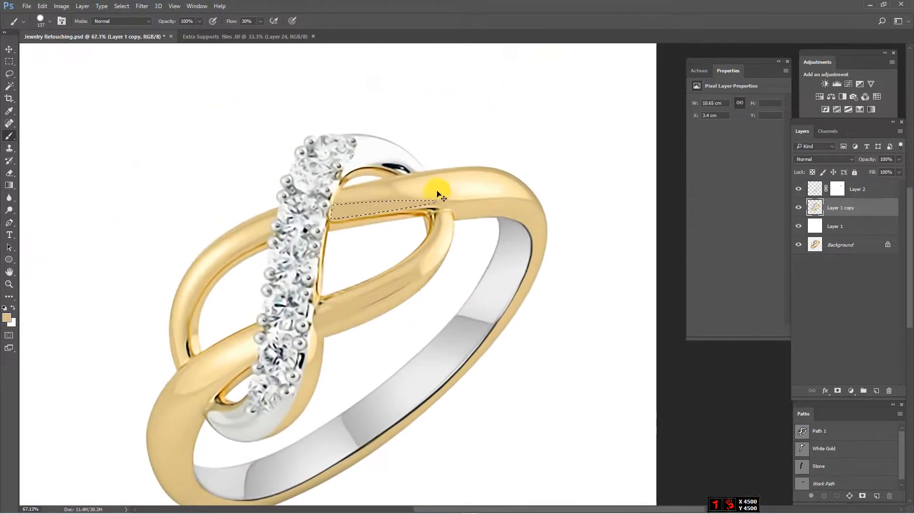
key("ctrl+d")
Step: Trace a closed Pen path around the black reflection on the upper white-gold curve and turn it into a feathered selection
left_click(9, 222)
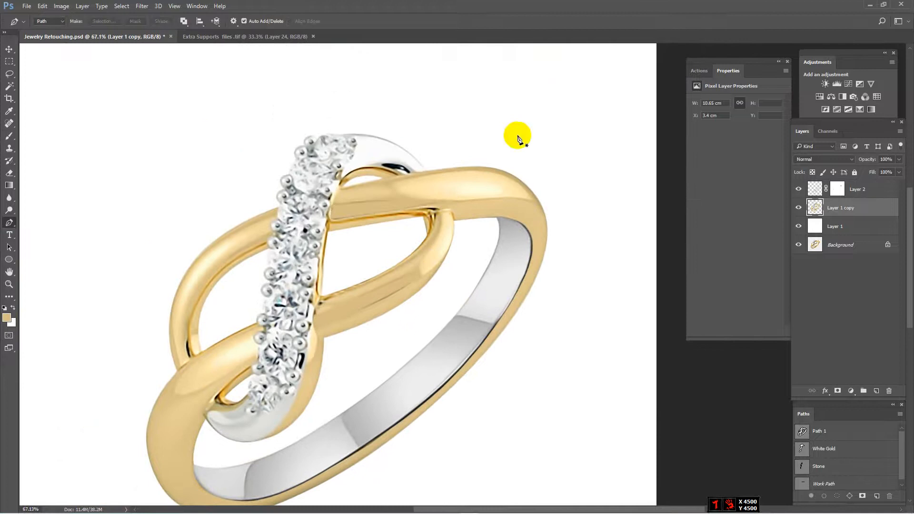
scroll(520, 139, "up", 12)
left_click_drag(253, 212, 294, 193)
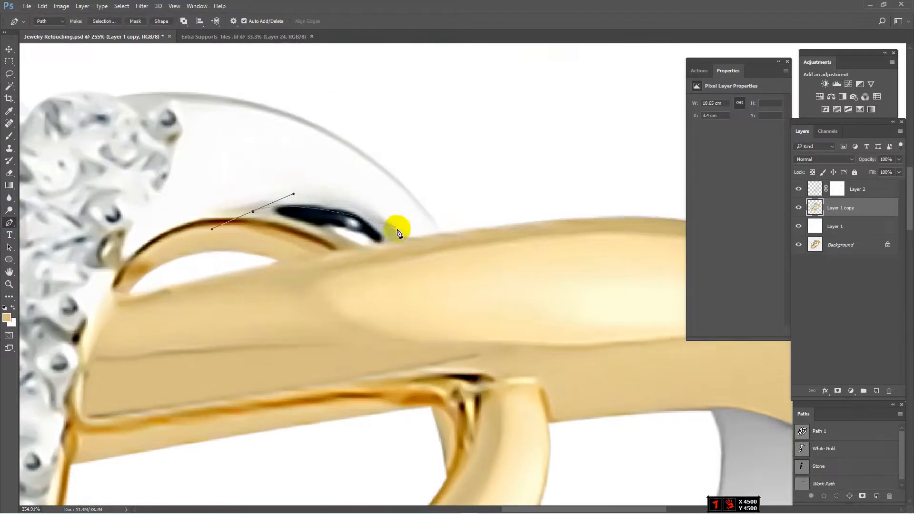
left_click_drag(425, 269, 426, 278)
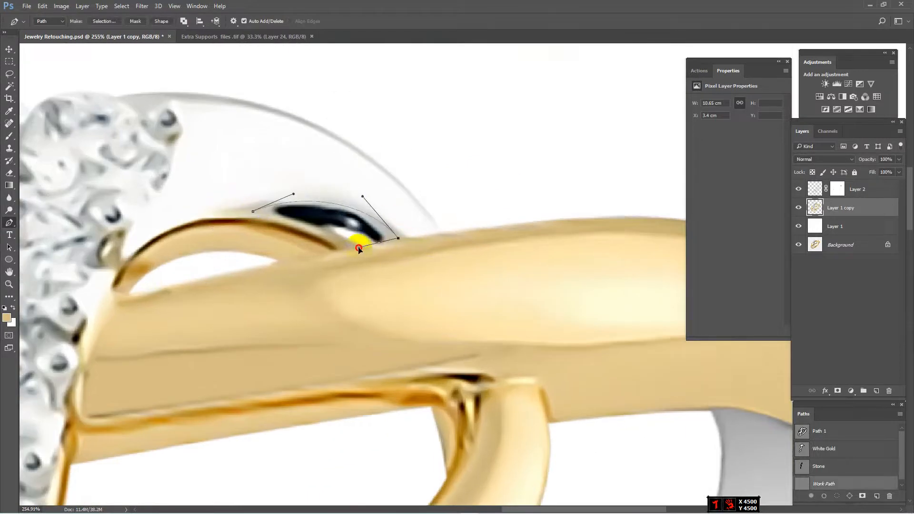
left_click_drag(322, 237, 300, 216)
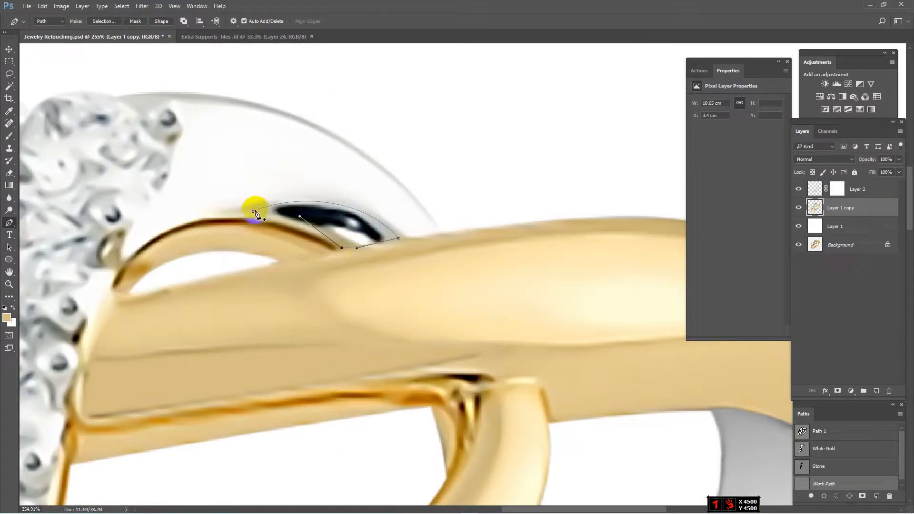
left_click(254, 212)
key("ctrl+Return")
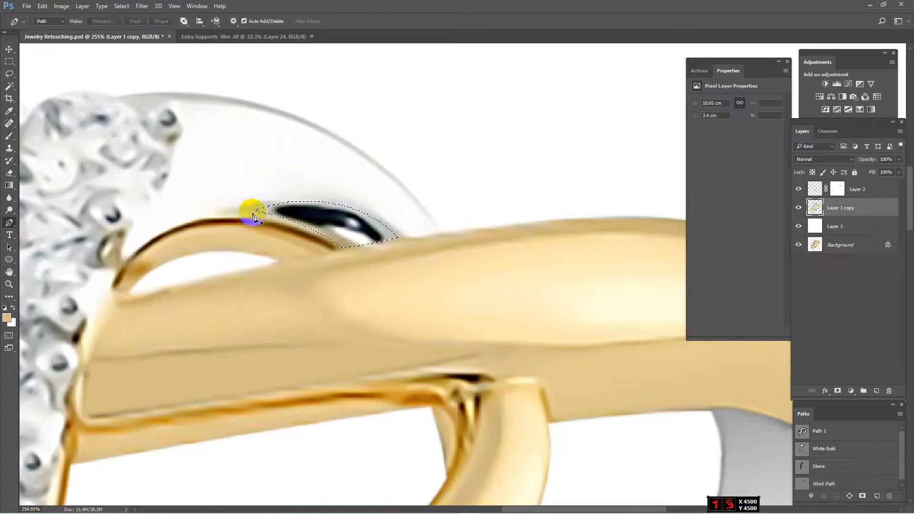
key("shift+F6")
key("Return")
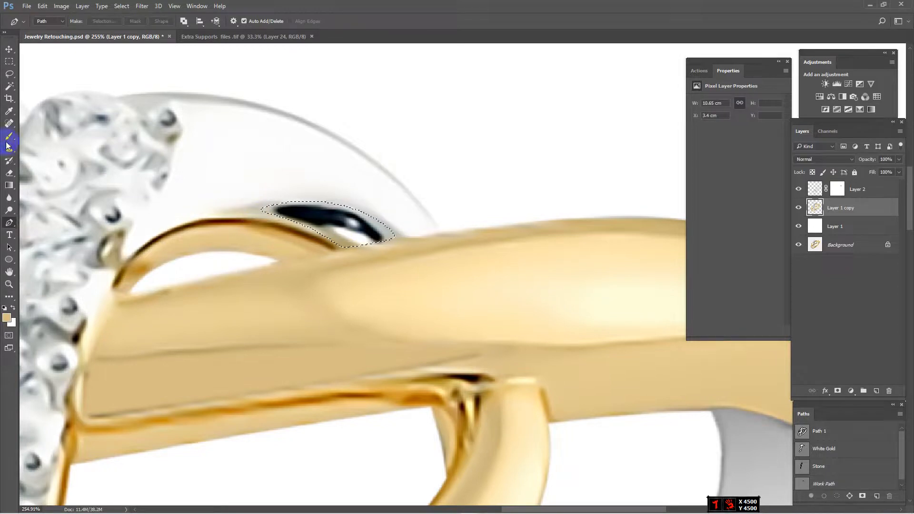
Step: Cover the white-gold curve's black reflection with the brush using a light tone sampled beside it, and deselect
left_click(8, 139)
left_click(269, 208, "alt")
mouse_move(297, 238)
left_mouse_down()
mouse_move(511, 269)
mouse_move(370, 252)
left_mouse_up()
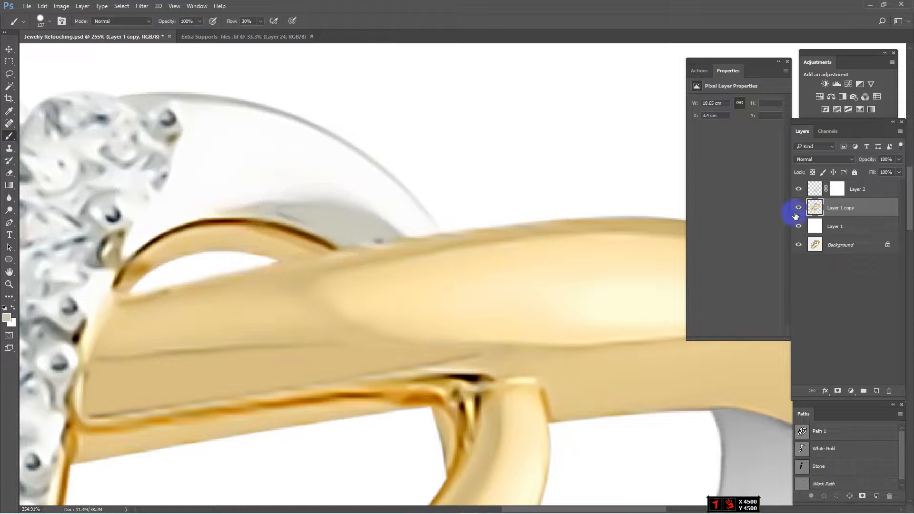
Step: Load the outline of Layer 1 copy as a selection and blend the white-gold curve's repainted patch smooth with the Mixer Brush
left_click(815, 207, "ctrl")
left_click(10, 139)
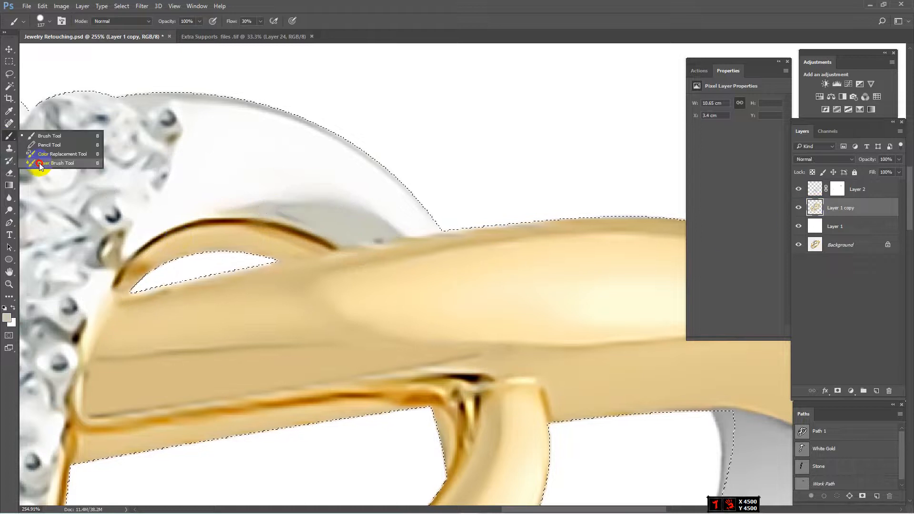
left_click(41, 165)
scroll(305, 253, "up", 2)
mouse_move(286, 214)
left_mouse_down()
mouse_move(259, 198)
mouse_move(335, 219)
left_mouse_up()
mouse_move(302, 209)
left_mouse_down()
mouse_move(279, 195)
mouse_move(341, 203)
mouse_move(292, 205)
mouse_move(355, 231)
mouse_move(327, 202)
mouse_move(377, 225)
mouse_move(331, 170)
mouse_move(418, 224)
mouse_move(380, 186)
mouse_move(424, 216)
mouse_move(314, 159)
mouse_move(292, 158)
mouse_move(372, 181)
left_mouse_up()
left_click(280, 195, "alt")
scroll(373, 183, "down", 2)
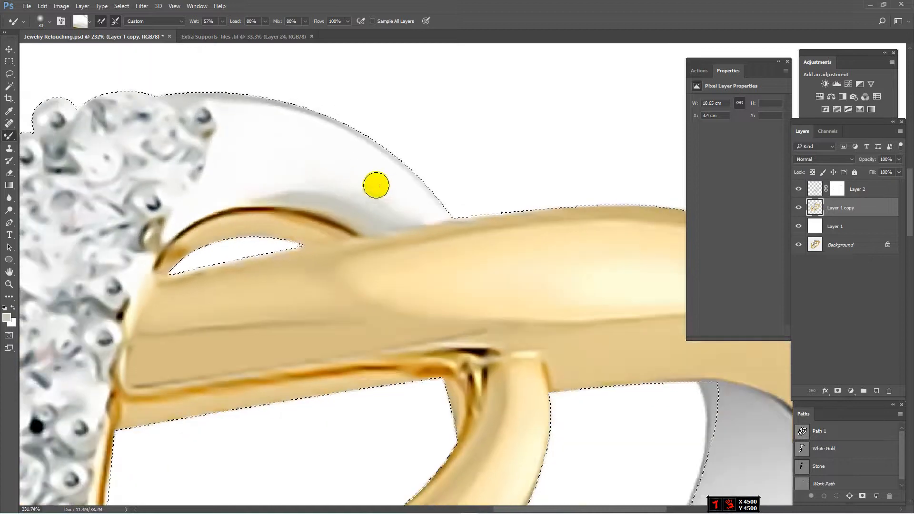
Step: Blend the streaks along the lower gold strand with the Mixer Brush, using gold sampled from the strand
scroll(415, 211, "down", 2)
left_click_drag(469, 421, 471, 304)
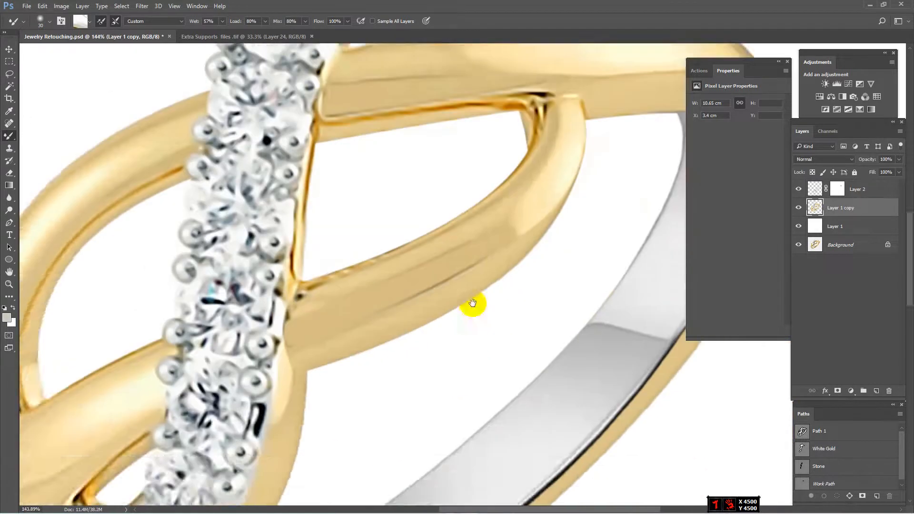
scroll(526, 204, "up", 2)
mouse_move(486, 222)
left_mouse_down()
mouse_move(412, 257)
mouse_move(444, 248)
left_mouse_up()
mouse_move(492, 216)
left_mouse_down()
mouse_move(341, 298)
mouse_move(359, 280)
left_mouse_up()
left_click_drag(264, 328, 512, 212)
left_click(368, 286, "alt")
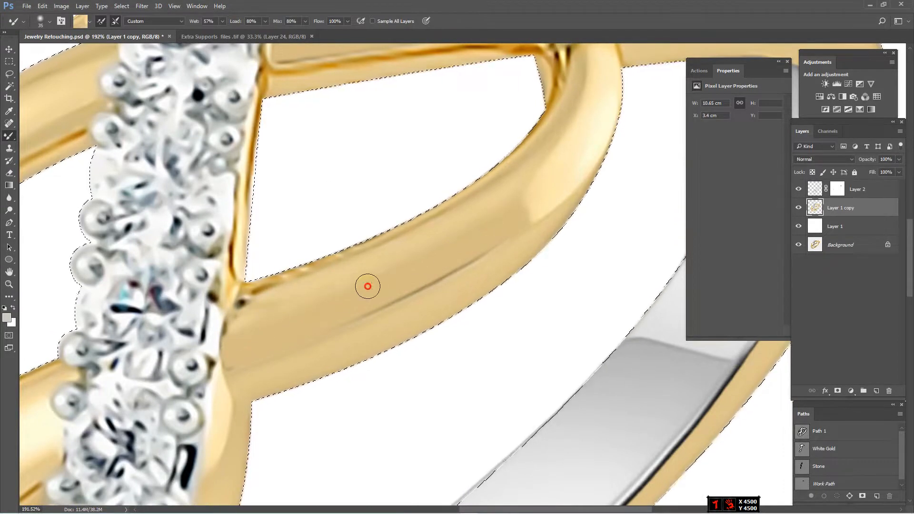
left_click_drag(371, 286, 433, 249)
mouse_move(374, 310)
left_mouse_down()
mouse_move(314, 360)
mouse_move(390, 268)
left_mouse_up()
Step: Smooth the gold beside the lower diamonds, just below where the lower strand meets the stone row
scroll(399, 280, "down", 1)
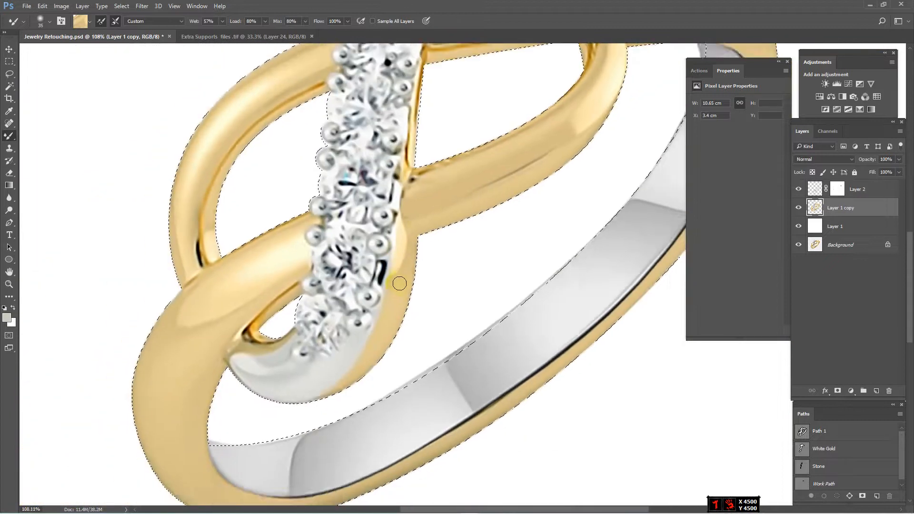
left_click_drag(422, 231, 420, 250)
scroll(406, 309, "up", 3)
left_click_drag(393, 305, 400, 231)
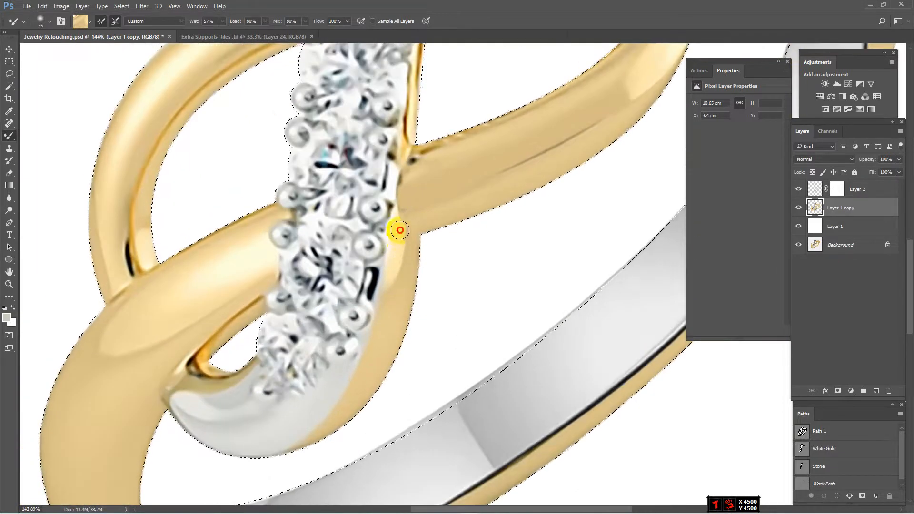
left_click_drag(393, 286, 404, 222)
Step: Sample gold from the upper band and blend away the thin dark line running along it toward the diamonds
scroll(445, 274, "down", 4)
left_click_drag(489, 188, 439, 301)
scroll(509, 273, "up", 4)
scroll(451, 300, "down", 3)
scroll(450, 300, "up", 2)
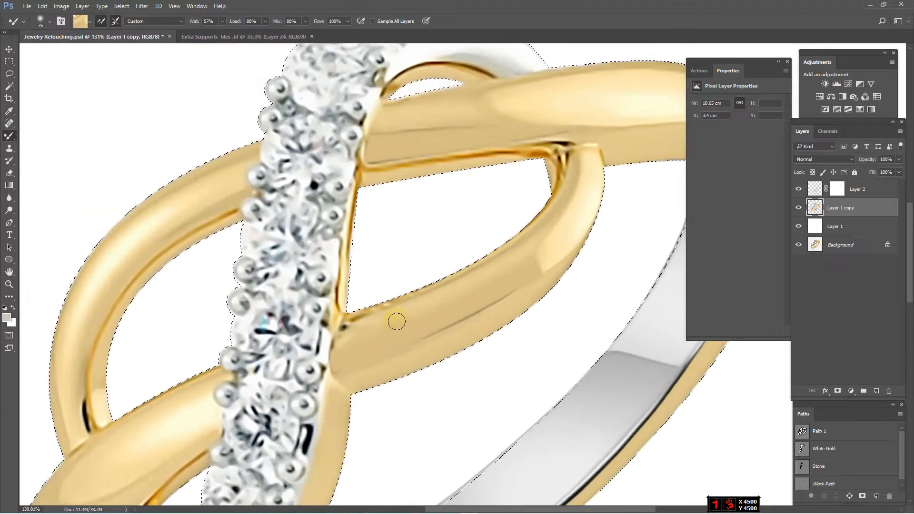
left_click_drag(446, 156, 405, 238)
scroll(405, 234, "up", 3)
left_click(427, 187, "alt")
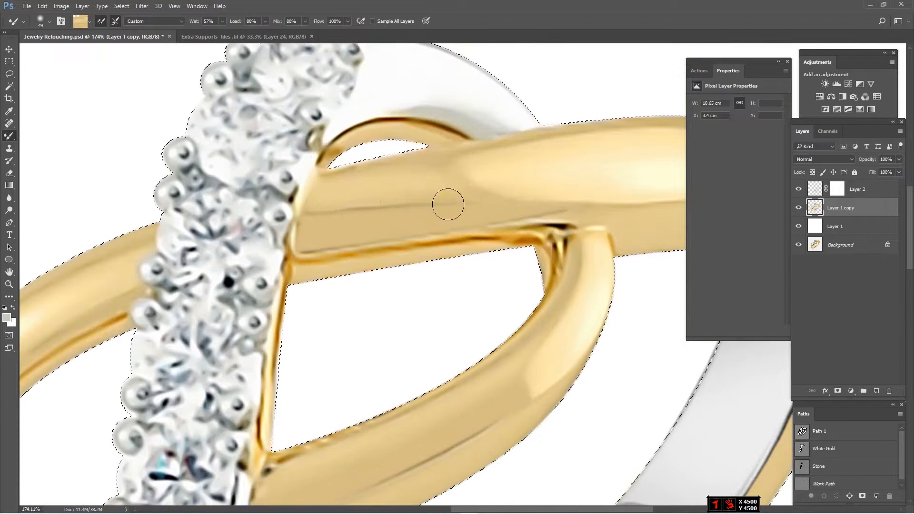
left_click_drag(447, 204, 469, 208)
mouse_move(369, 213)
left_mouse_down()
mouse_move(336, 221)
mouse_move(468, 207)
mouse_move(340, 226)
left_mouse_up()
left_click_drag(425, 200, 324, 212)
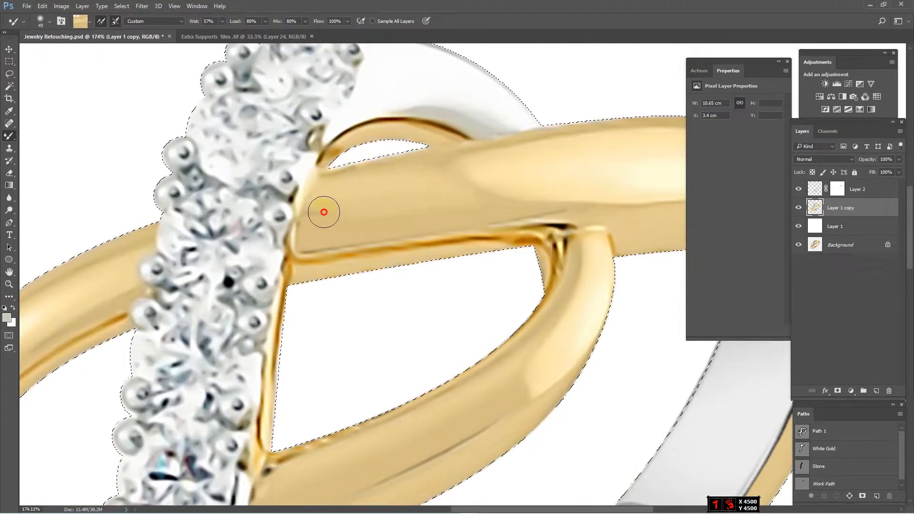
Step: Reduce the Mixer Brush size and blend the remaining uneven tone on the upper band above the strand junction
right_click(380, 208, "alt")
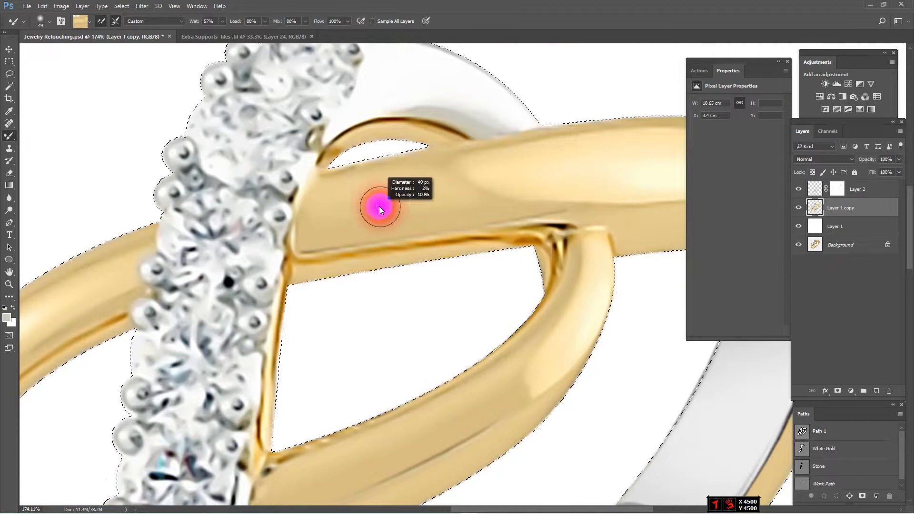
scroll(320, 220, "down", 5)
scroll(370, 229, "up", 5)
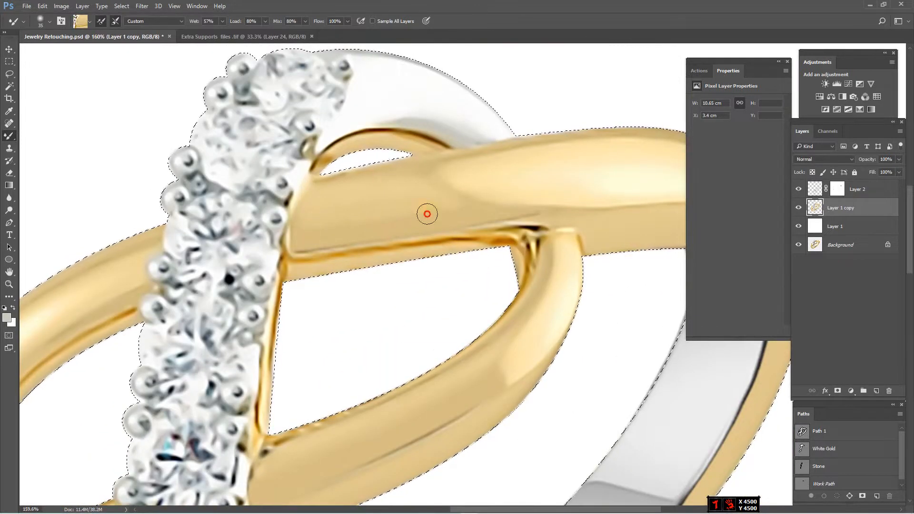
left_click_drag(427, 214, 477, 218)
scroll(490, 216, "down", 5)
scroll(510, 251, "up", 5)
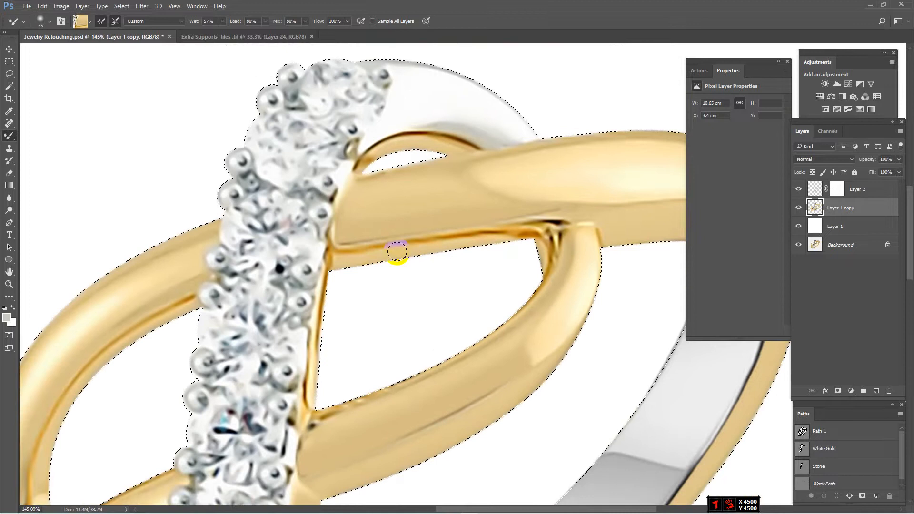
scroll(451, 245, "down", 5)
scroll(369, 300, "up", 5)
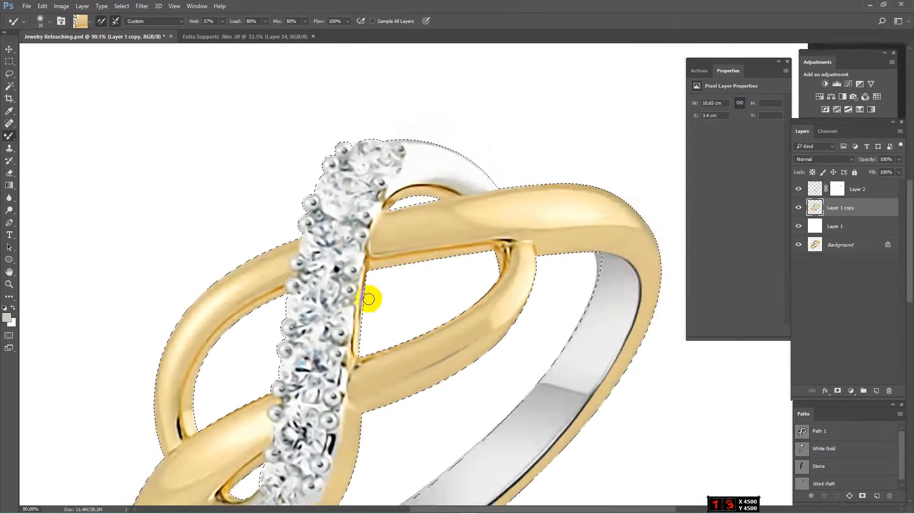
scroll(247, 302, "down", 5)
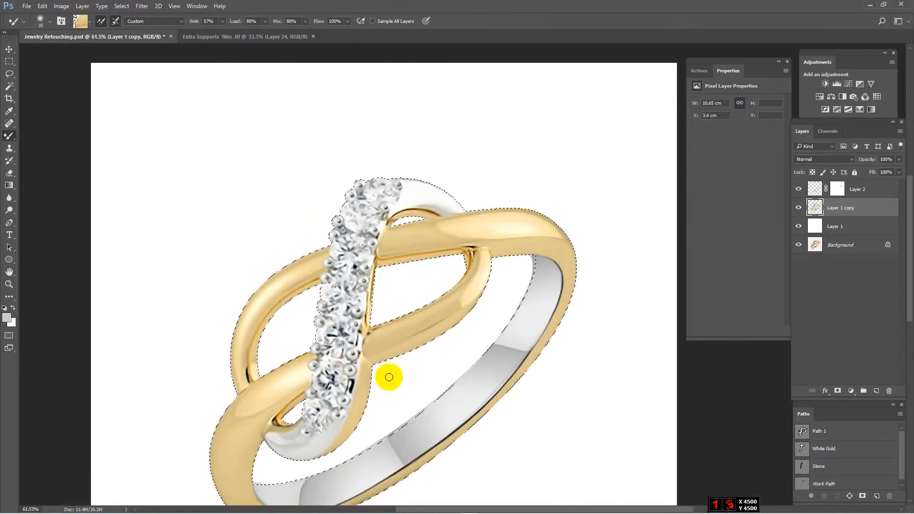
left_click_drag(503, 362, 511, 268)
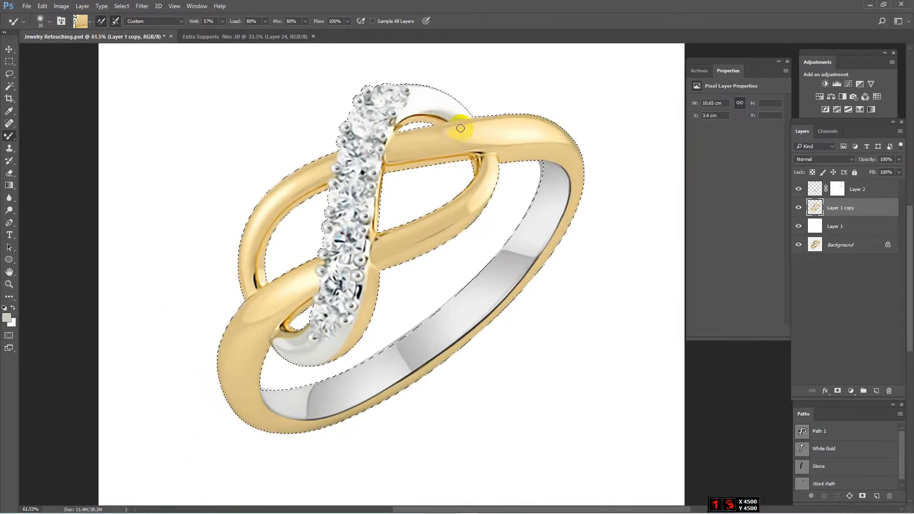
Step: Soften the gray shading at the end of the white-gold curve near the upper band with a sampled light tone
scroll(460, 128, "up", 4)
left_click(427, 98, "alt")
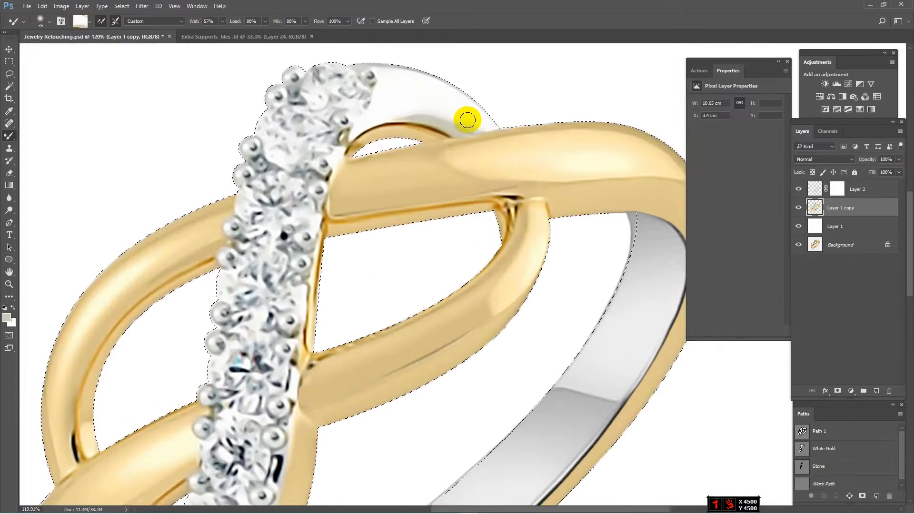
left_click_drag(467, 120, 493, 133)
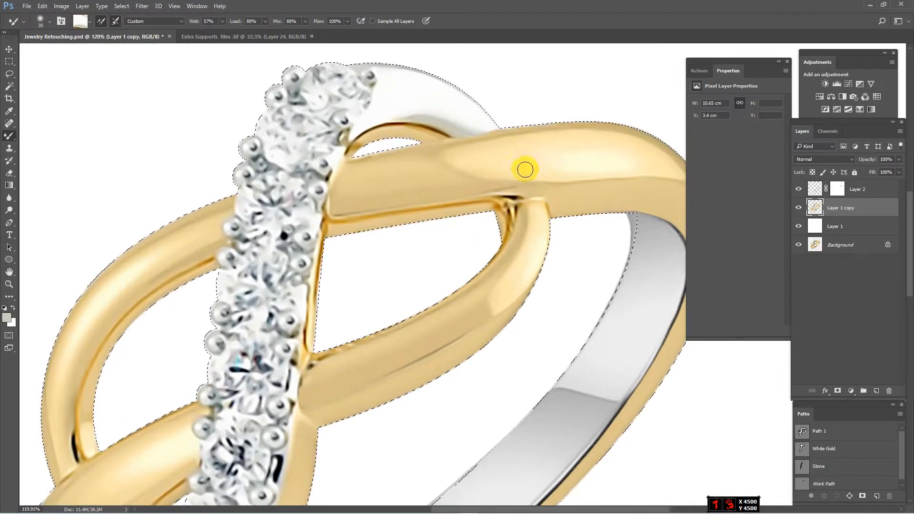
key("ctrl+0")
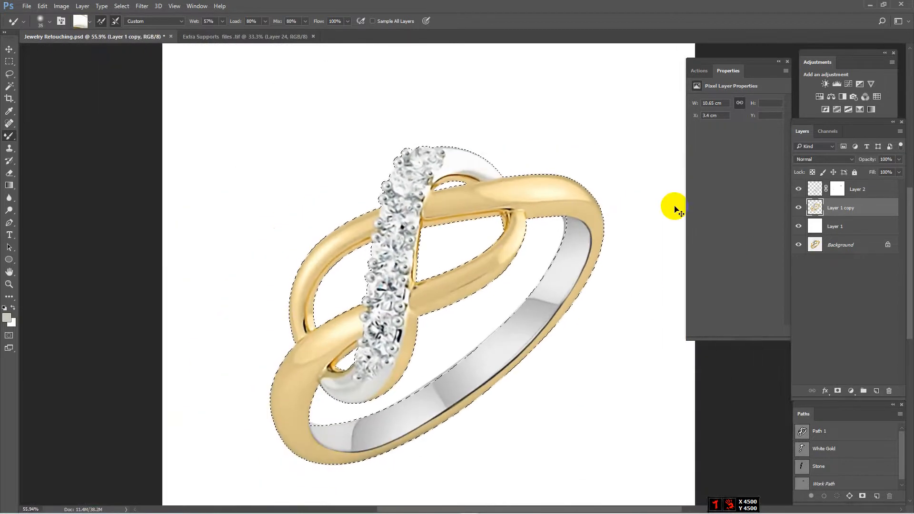
Step: Copy a round diamond from the Extra Supports file into the ring document as a new layer above Layer 2
left_click(224, 38)
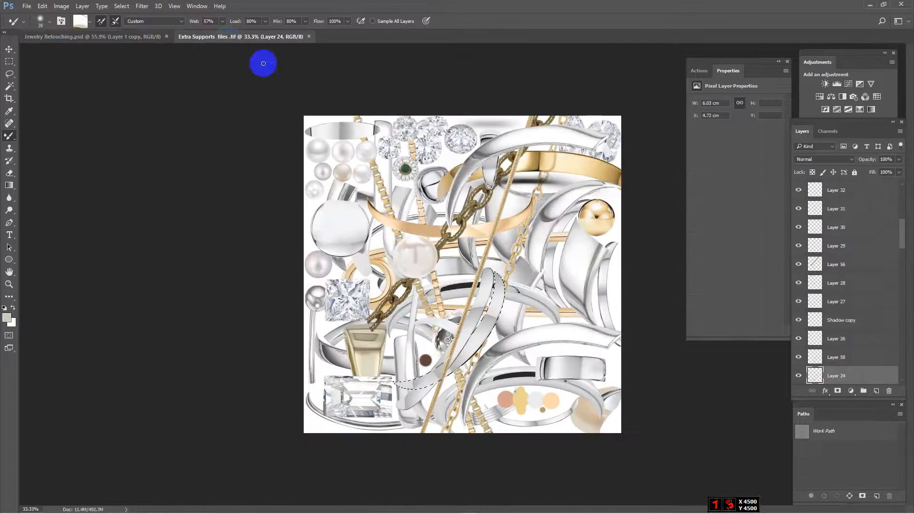
key("v")
left_click(466, 147, "ctrl")
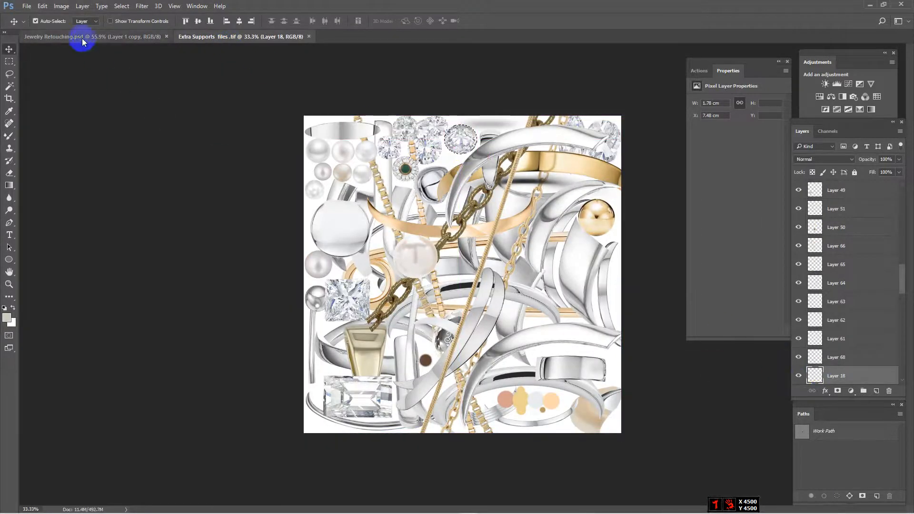
left_click(85, 40)
left_click(866, 196)
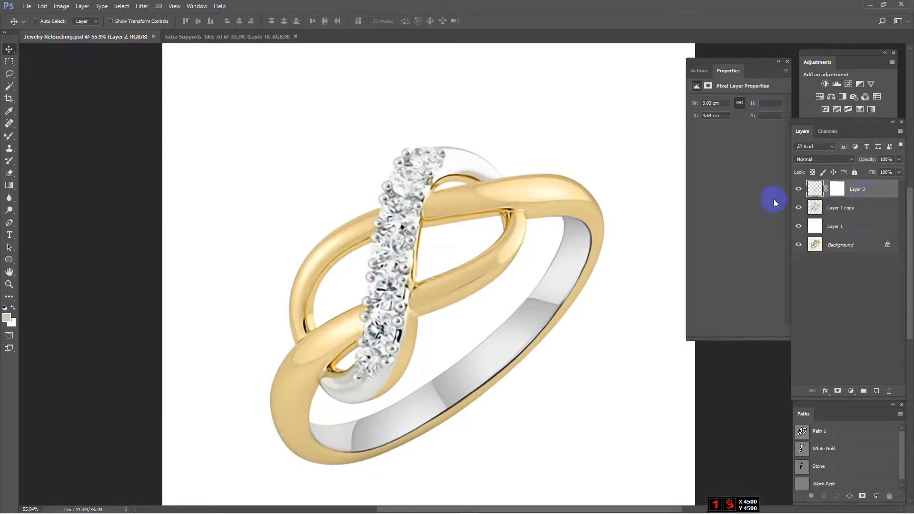
key("ctrl+v")
Step: Scale and rotate the pasted diamond to fit over one of the stones in the ring's row
key("ctrl+t")
scroll(468, 300, "up", 3)
left_click_drag(483, 252, 408, 322)
scroll(411, 280, "up", 3)
left_click_drag(424, 245, 365, 252)
scroll(371, 274, "up", 2)
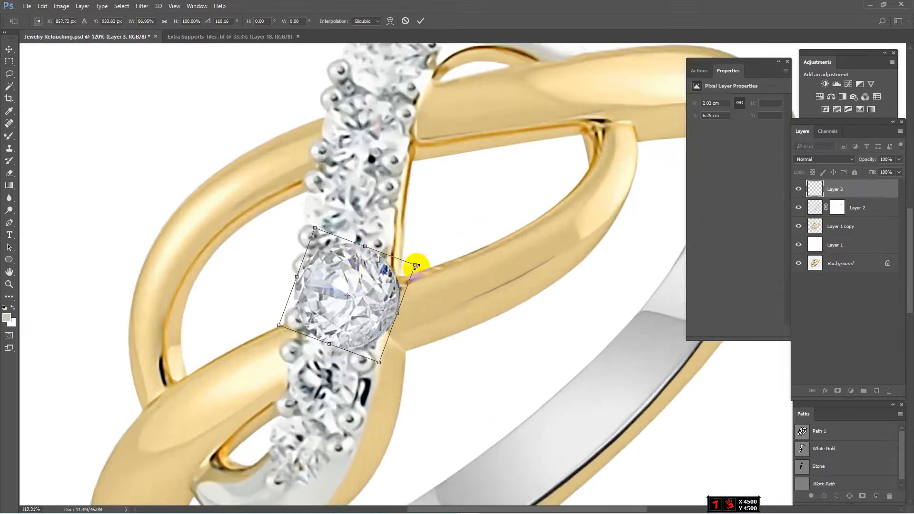
left_click_drag(415, 265, 355, 188)
scroll(384, 286, "up", 1)
key("Return")
Step: Duplicate the fitted diamond four times to cover the other stones in the row except the two lowest
scroll(379, 284, "up", 2)
left_click_drag(360, 177, 361, 176)
scroll(359, 180, "down", 3)
left_click_drag(355, 196, 329, 302)
left_click_drag(319, 299, 356, 133)
left_click_drag(352, 128, 378, 161)
Step: Place two more diamond copies over the two lowest stones in the row
scroll(357, 217, "down", 3)
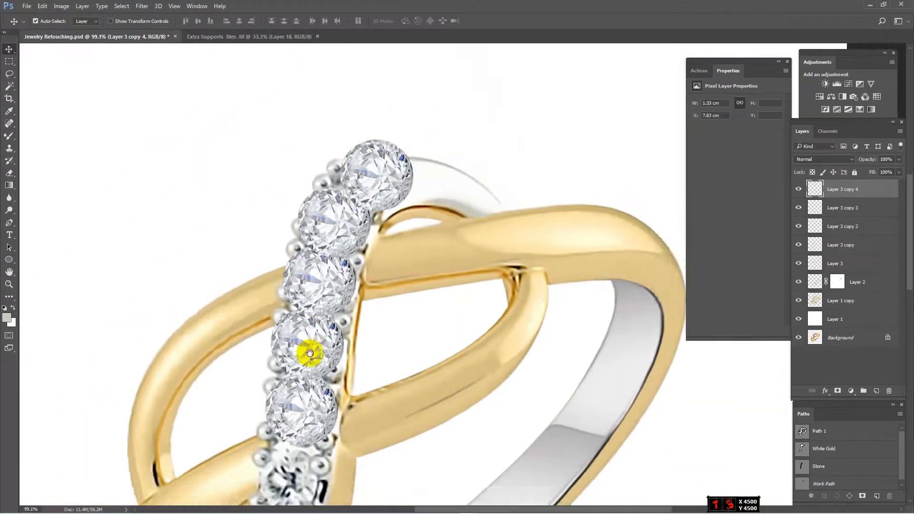
left_click_drag(283, 476, 419, 210)
scroll(418, 211, "up", 3)
left_click_drag(444, 134, 424, 227)
left_click_drag(445, 151, 408, 324)
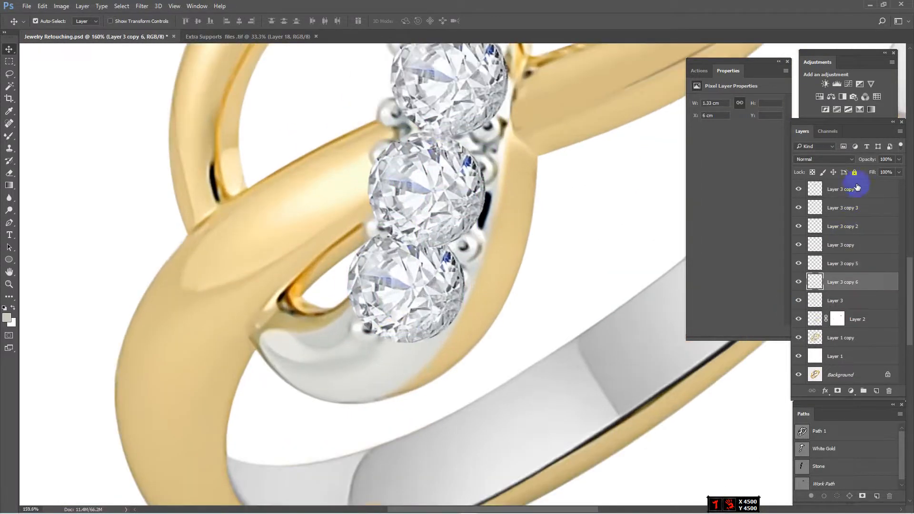
Step: Merge all seven diamond layers into one and hide the merged layer
left_click(857, 189)
left_click(855, 304, "shift")
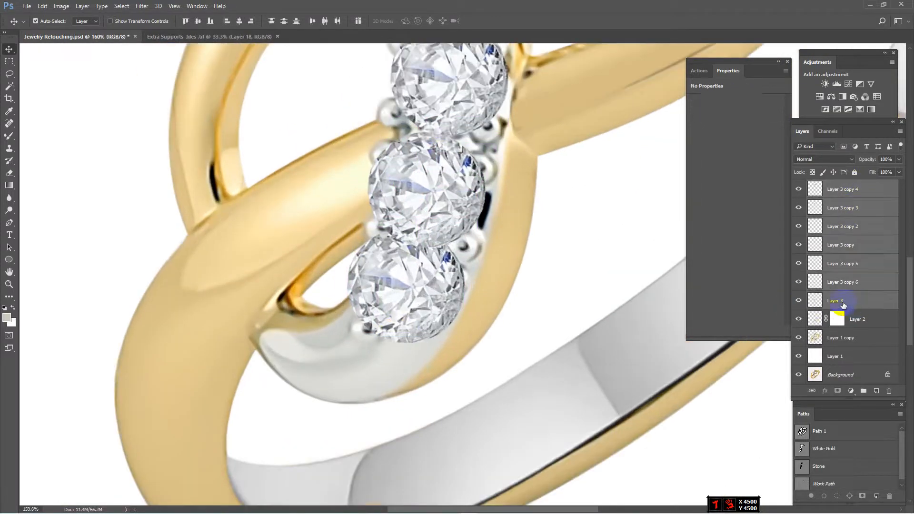
key("ctrl+e")
left_click(798, 191)
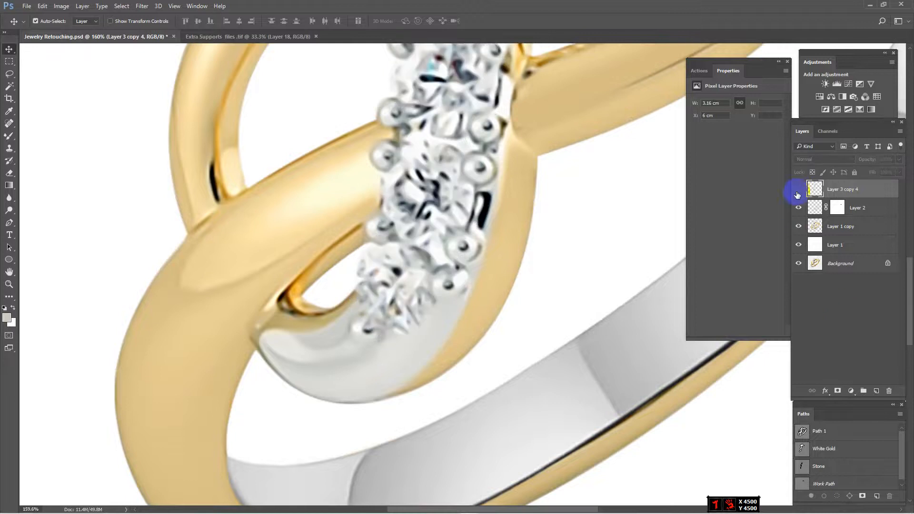
Step: Load the Stone path as a selection and subtract the two prongs beside the lowest diamond with the Elliptical Marquee
left_click(803, 468, "ctrl")
key("ctrl+0")
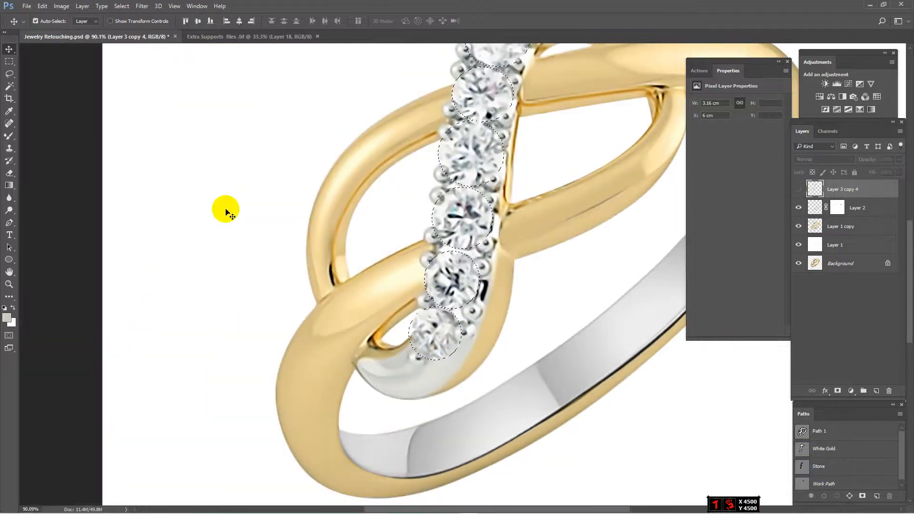
right_click(9, 62)
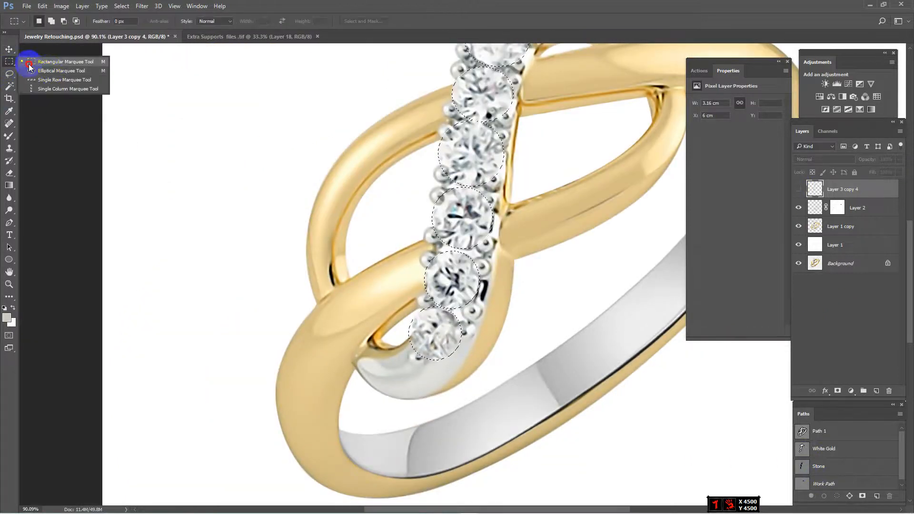
left_click(53, 71)
scroll(433, 409, "up", 7)
scroll(410, 338, "up", 4)
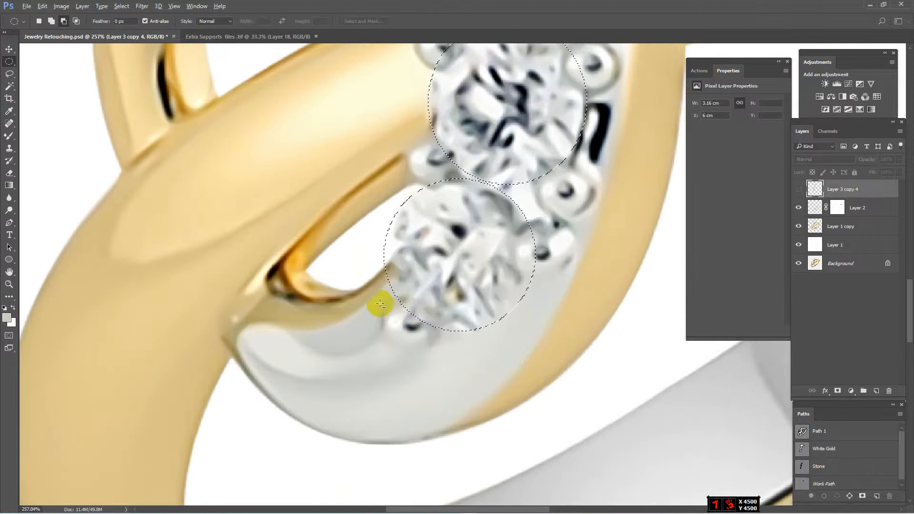
left_click_drag(380, 305, 439, 366)
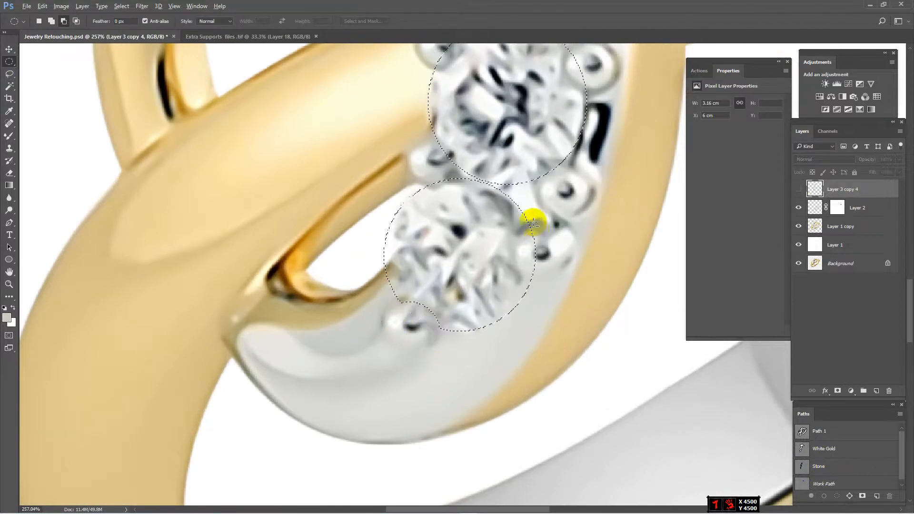
left_click_drag(528, 218, 572, 270)
Step: Subtract the overlapping prongs around the second-lowest diamond from the stone selection
key("alt+space")
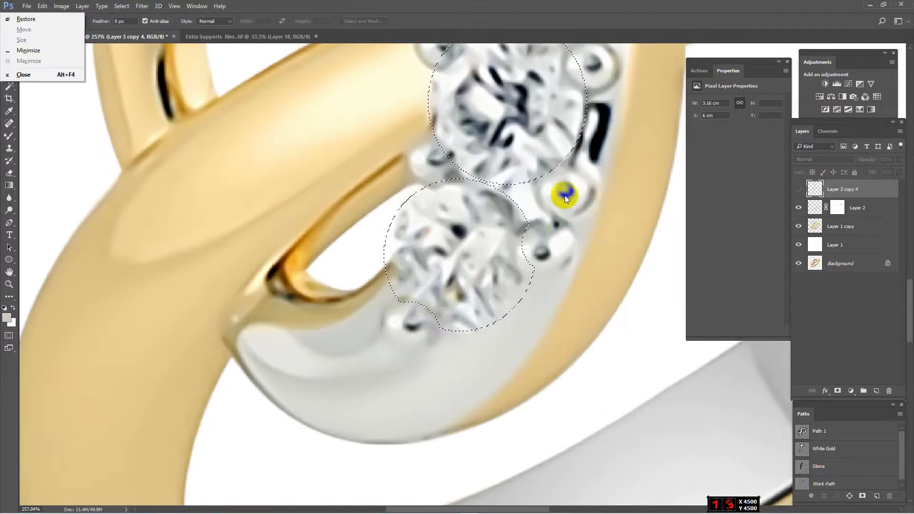
left_click(539, 159)
key("alt+space")
left_click(492, 151)
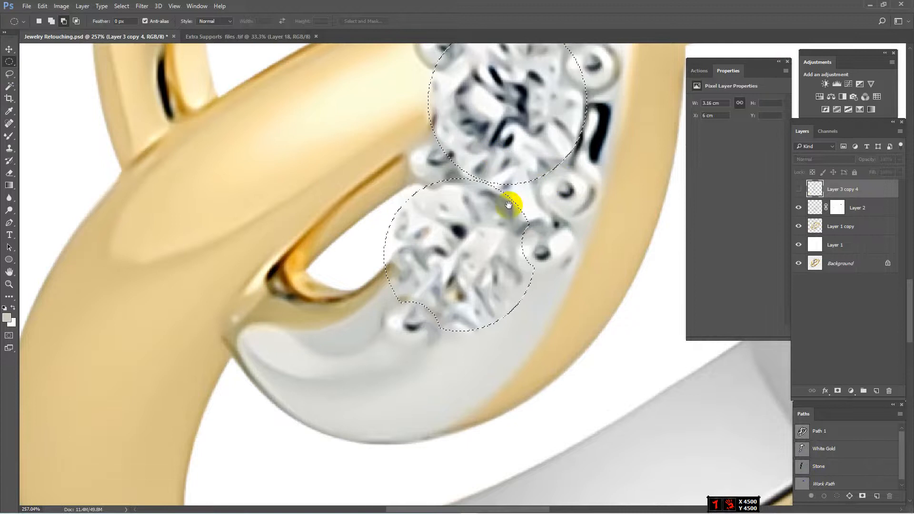
left_click_drag(480, 156, 496, 208)
left_click_drag(434, 191, 473, 236)
key("alt+space")
left_click(482, 187)
left_click_drag(463, 177, 439, 315)
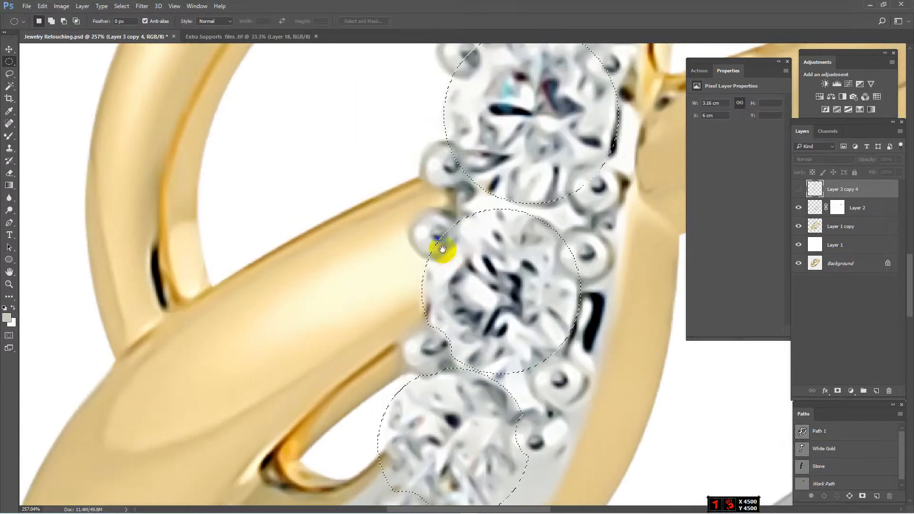
left_click_drag(405, 204, 456, 259)
left_click_drag(609, 246, 466, 273)
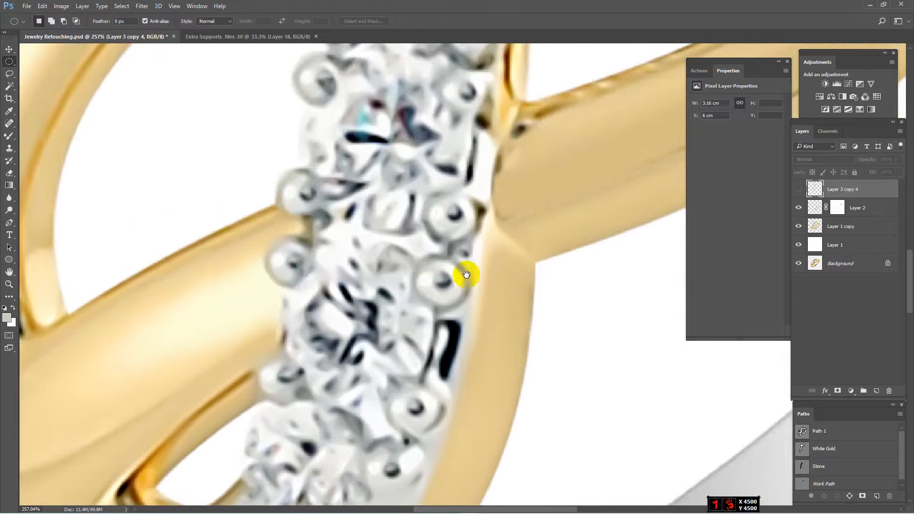
left_click_drag(420, 253, 470, 306)
Step: Subtract the four prongs around the third diamond from the bottom from the selection
left_click_drag(463, 270, 455, 345)
left_click_drag(415, 270, 481, 324)
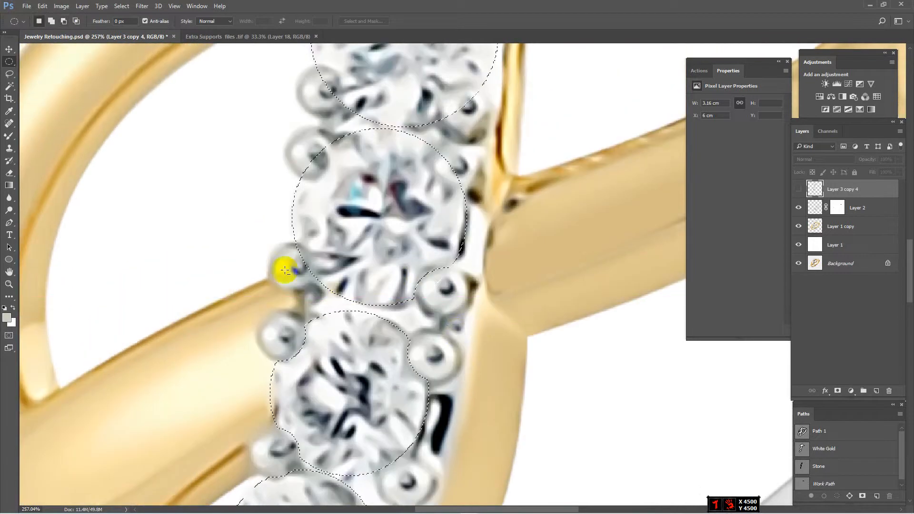
left_click_drag(254, 244, 313, 295)
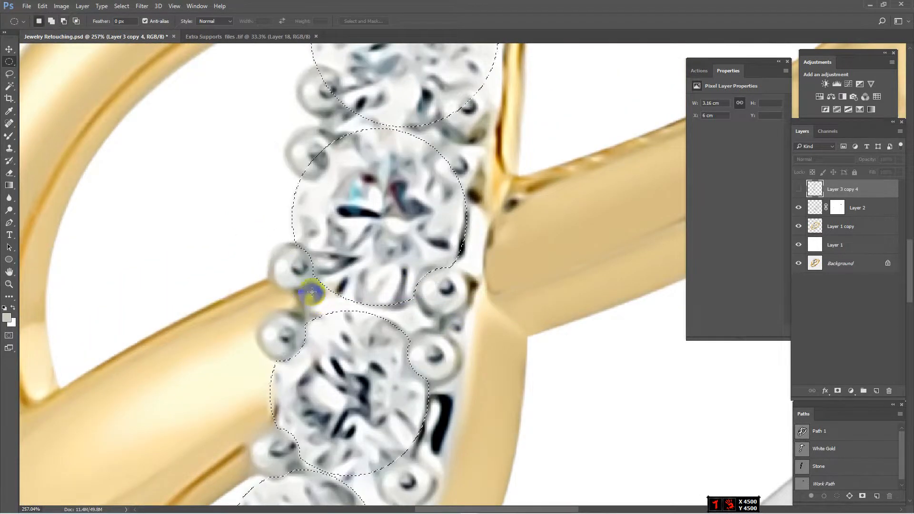
left_click_drag(326, 222, 321, 300)
left_click_drag(286, 212, 329, 260)
key("alt+space")
left_click(442, 219)
left_click_drag(427, 220, 484, 265)
Step: Subtract the prongs around the middle diamond of the row from the selection
left_click_drag(477, 210, 465, 327)
key("alt+space")
left_click(266, 267)
left_click_drag(270, 257, 322, 311)
left_click_drag(333, 185, 351, 298)
left_click_drag(297, 253, 353, 301)
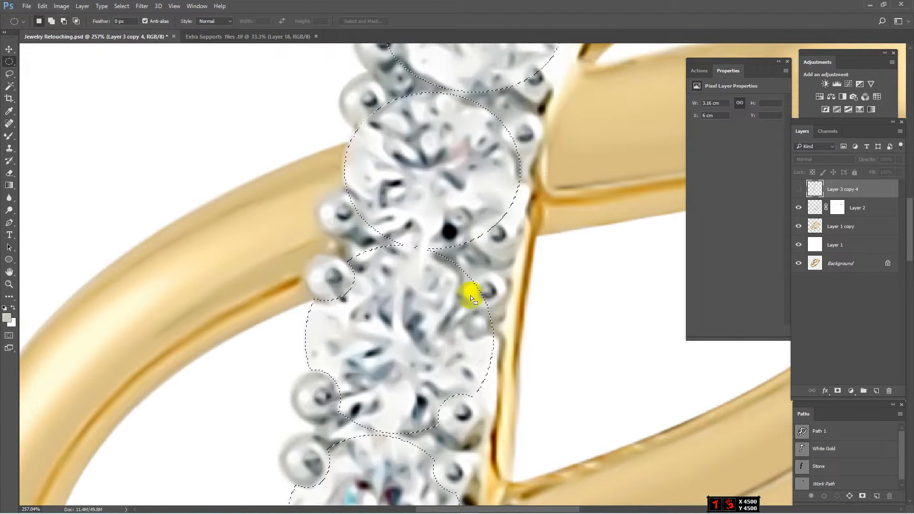
left_click_drag(470, 264, 508, 309)
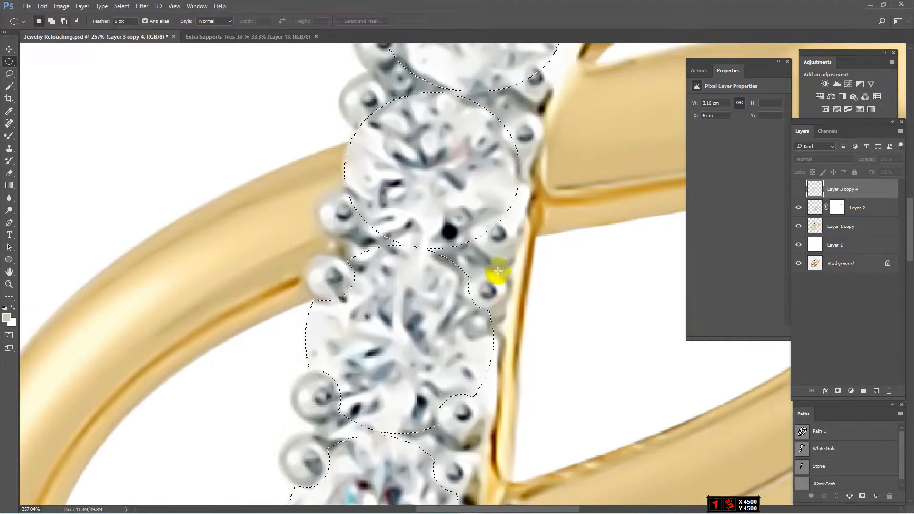
Step: Subtract the four prongs around the third diamond from the top from the selection
left_click_drag(482, 225, 520, 262)
key("alt+space")
left_click(327, 201)
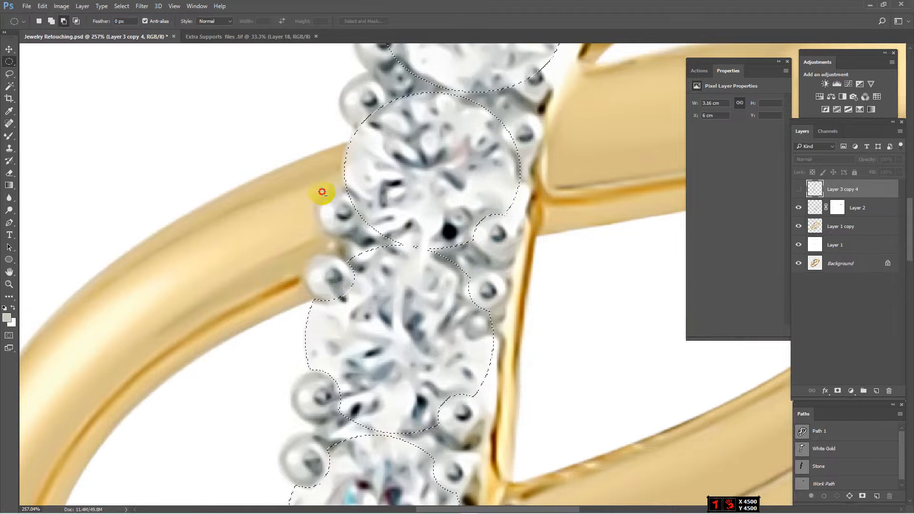
left_click_drag(320, 190, 370, 229)
left_click_drag(400, 154, 399, 261)
left_click_drag(356, 192, 384, 230, "alt")
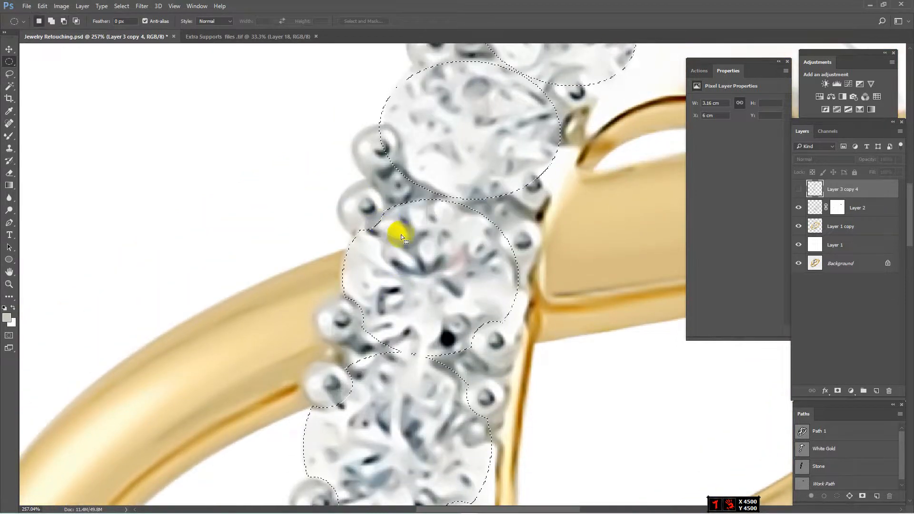
left_click_drag(557, 247, 471, 274)
left_click_drag(418, 235, 474, 286, "alt")
Step: Subtract the overlapping prongs around the two uppermost diamonds from the selection
left_click_drag(451, 255, 481, 308)
key("alt+space")
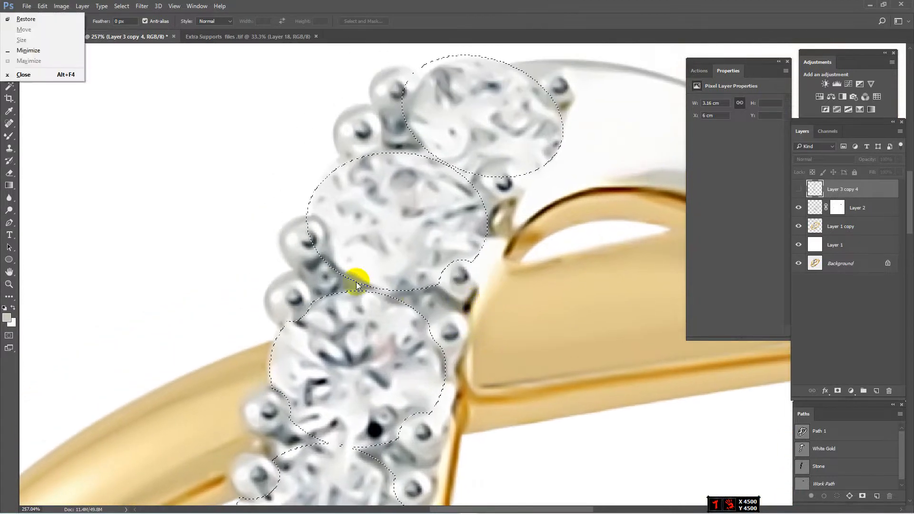
key("Escape")
left_click_drag(277, 217, 324, 258, "alt")
scroll(328, 264, "up", 5)
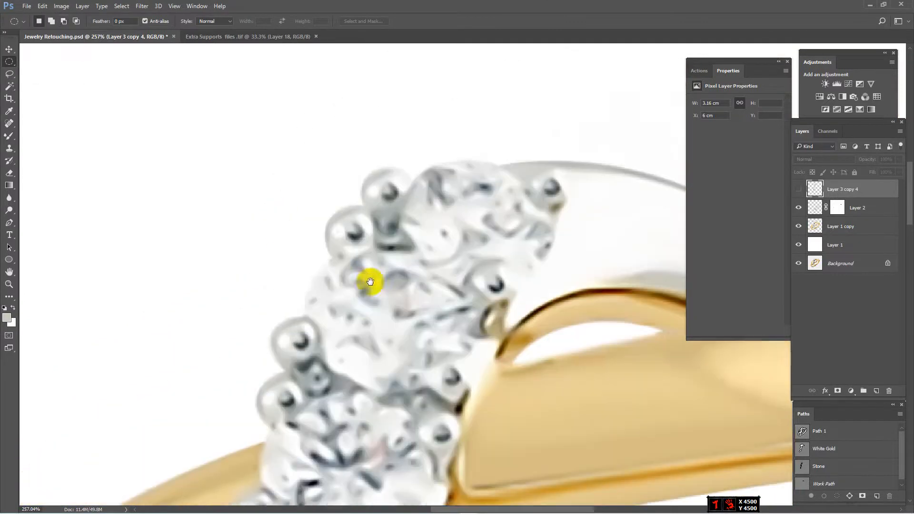
left_click_drag(349, 198, 403, 258, "alt")
left_click_drag(524, 212, 570, 260, "alt")
left_click_drag(468, 310, 513, 360, "alt")
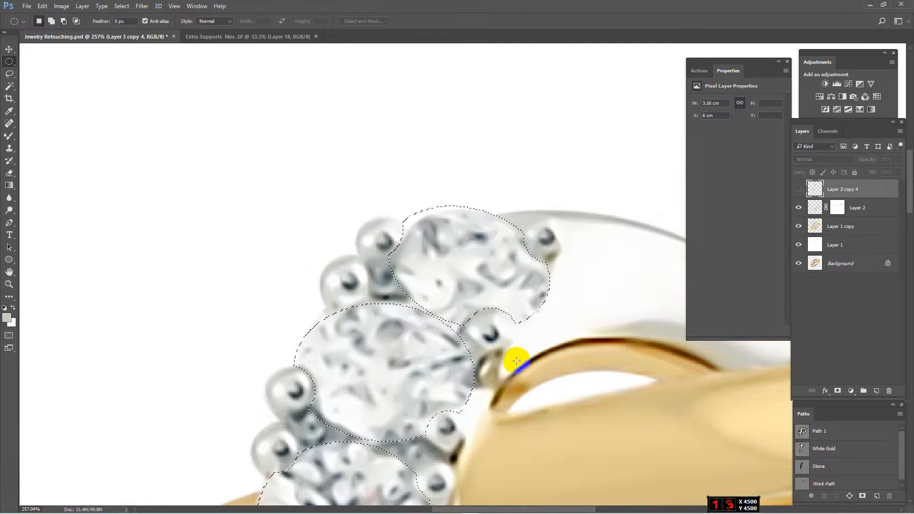
Step: Show the merged diamond layer and mask it with the stone selection feathered by 1.5 pixels
scroll(516, 359, "down", 3)
scroll(499, 326, "down", 5)
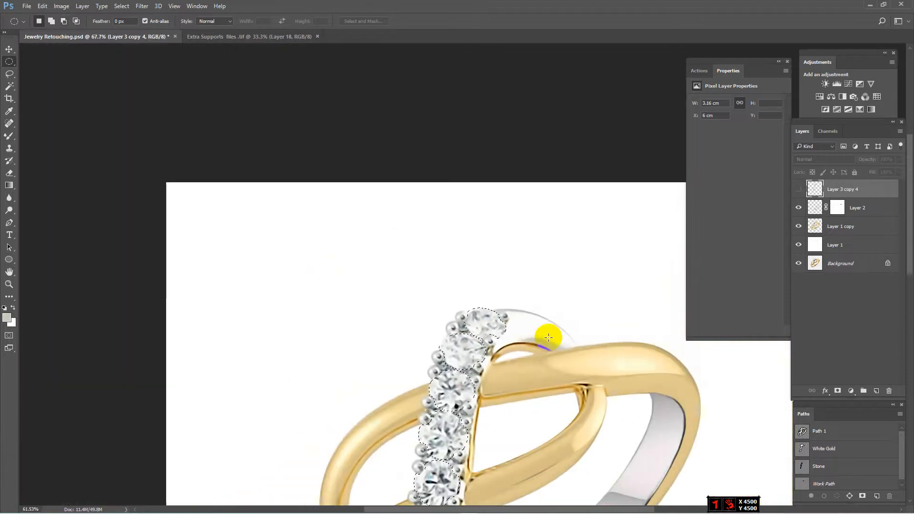
left_click(798, 189)
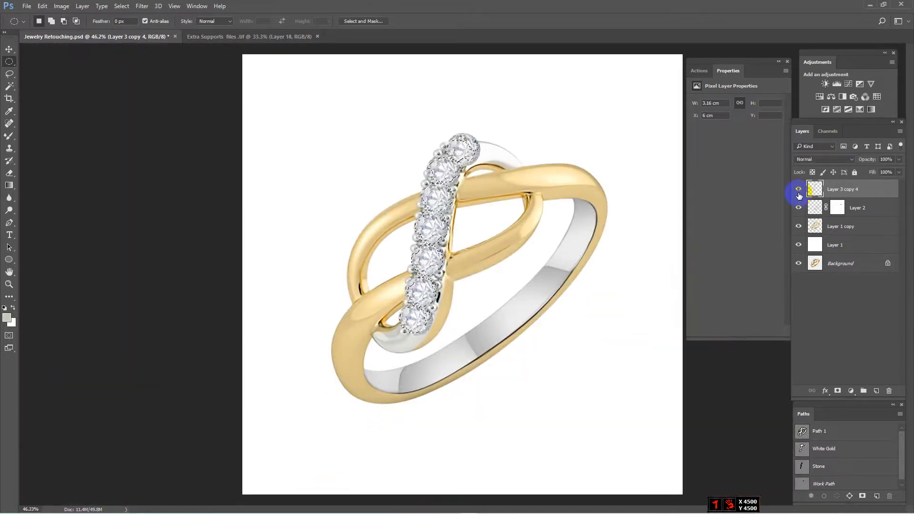
key("shift+F6")
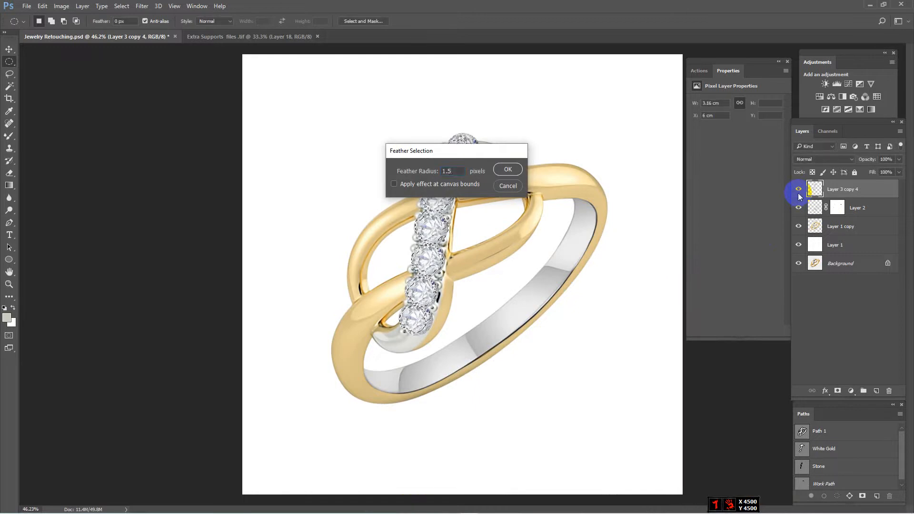
key("Return")
left_click(838, 391)
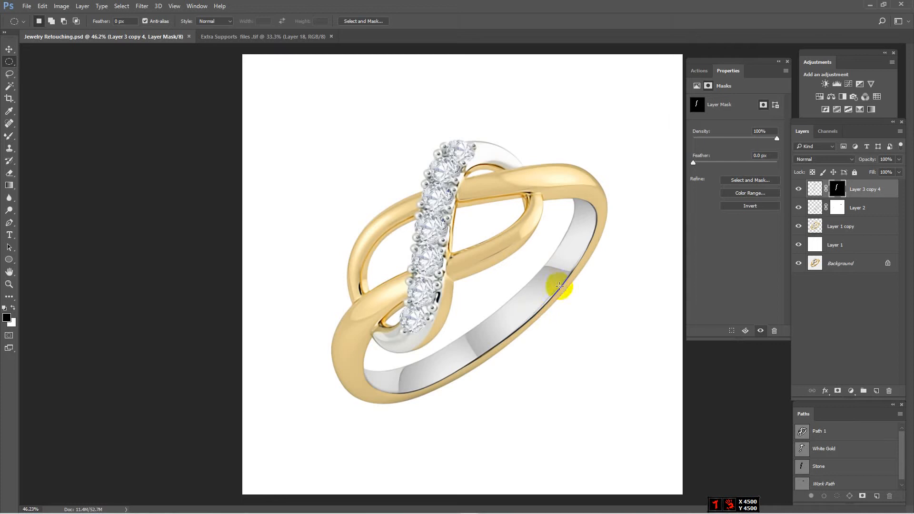
Step: Recolour the whole ring a uniform gold with a Color-mode fill merged into Layer 1 copy
left_click(865, 215)
key("Delete")
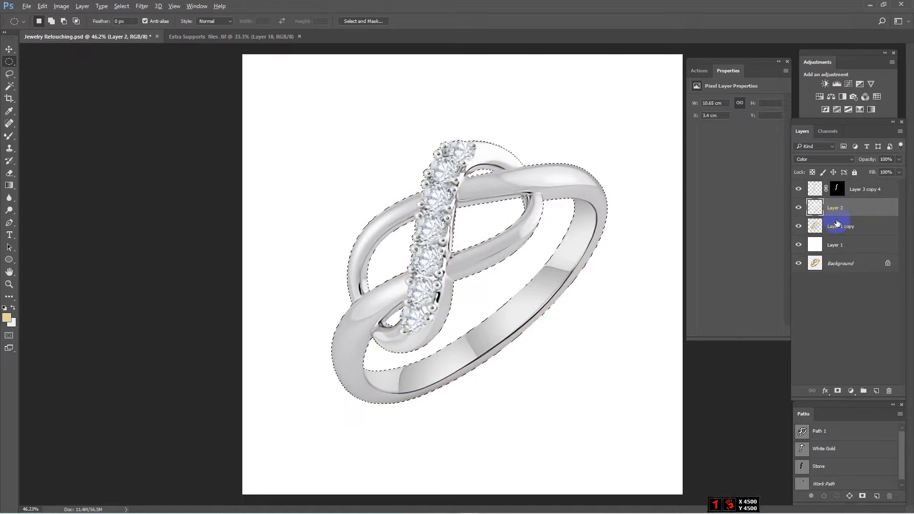
key("Delete")
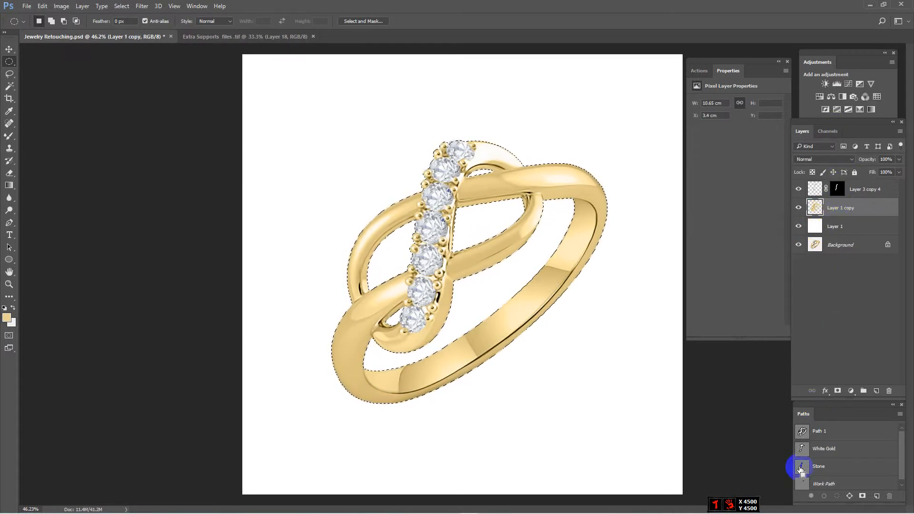
Step: Copy the White Gold path area to its own layer and recolour it silver with a merged Color-mode fill
left_click(815, 433, "ctrl")
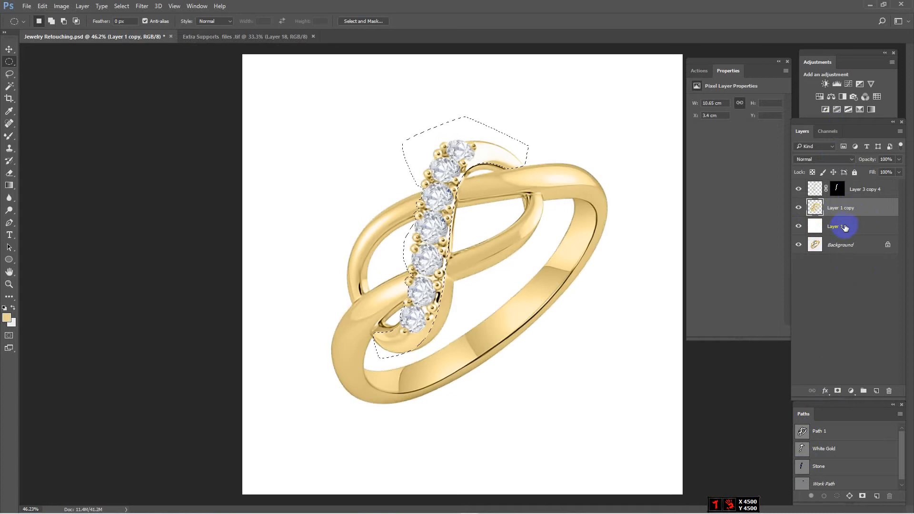
key("ctrl+j")
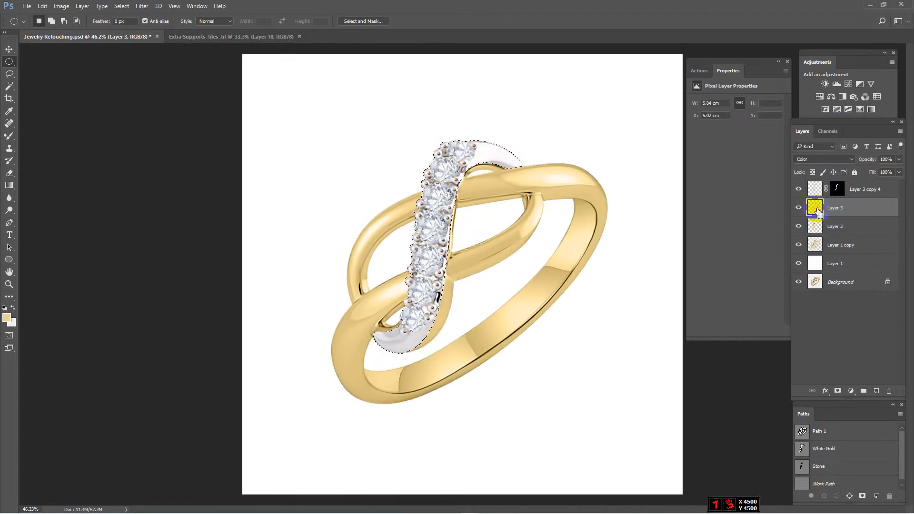
key("ctrl+e")
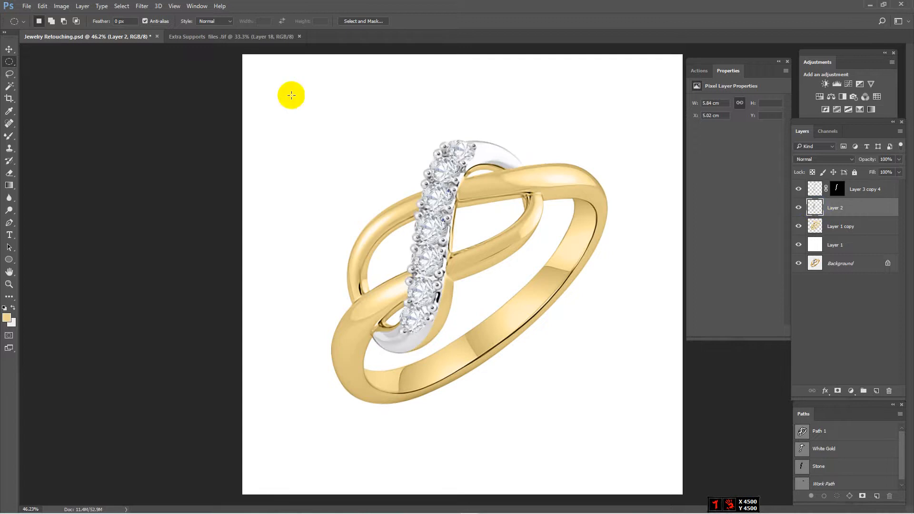
Step: Copy the Shadow layer from the Extra Supports file into Jewelry Retouching.psd and place it beneath the ring layer
left_click_drag(212, 37, 189, 131)
scroll(869, 284, "up", 2)
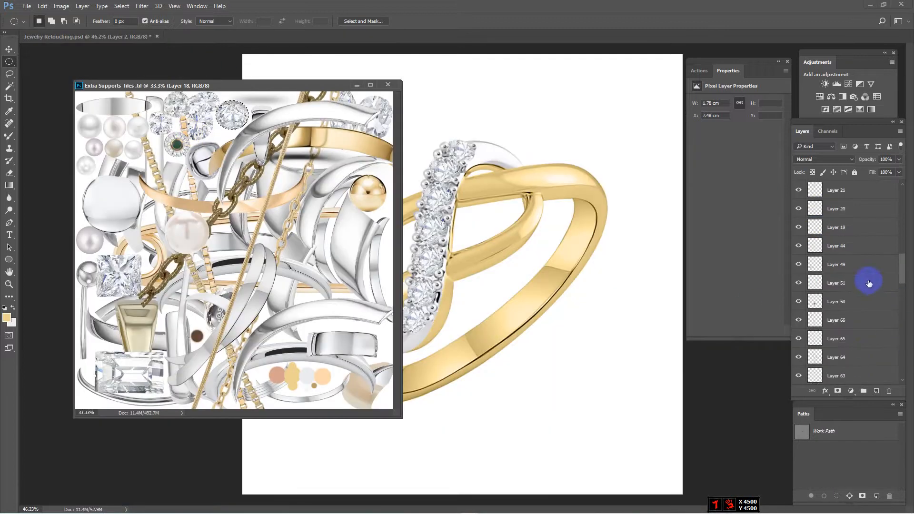
scroll(858, 251, "up", 6)
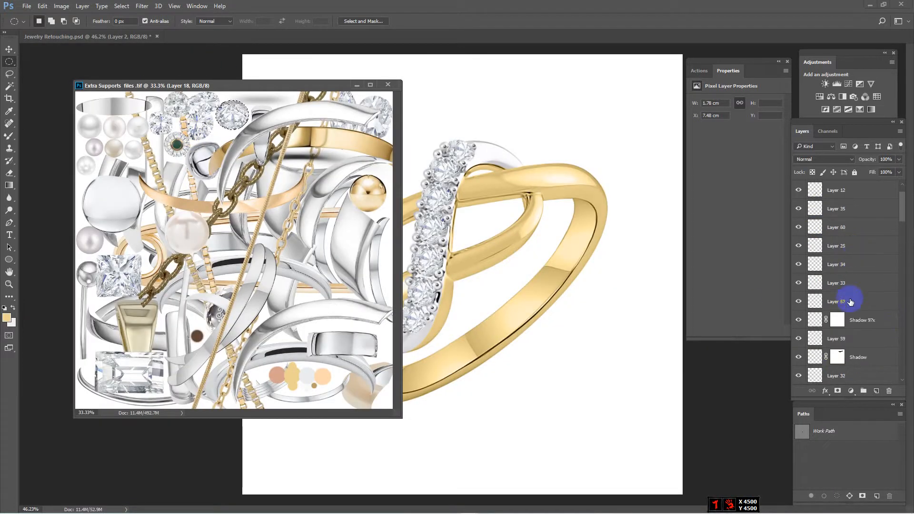
left_click_drag(814, 363, 491, 389)
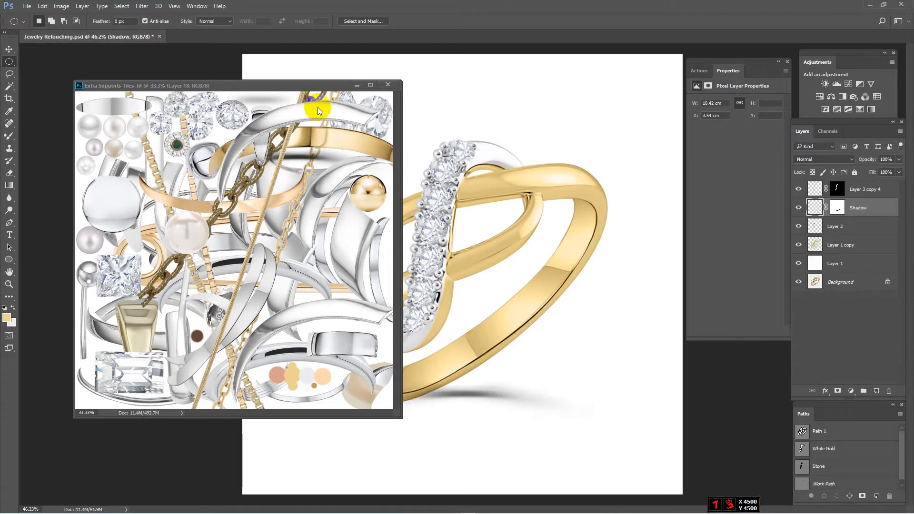
mouse_move(302, 95)
left_mouse_down()
mouse_move(296, 81)
mouse_move(337, 35)
mouse_move(143, 30)
left_mouse_up()
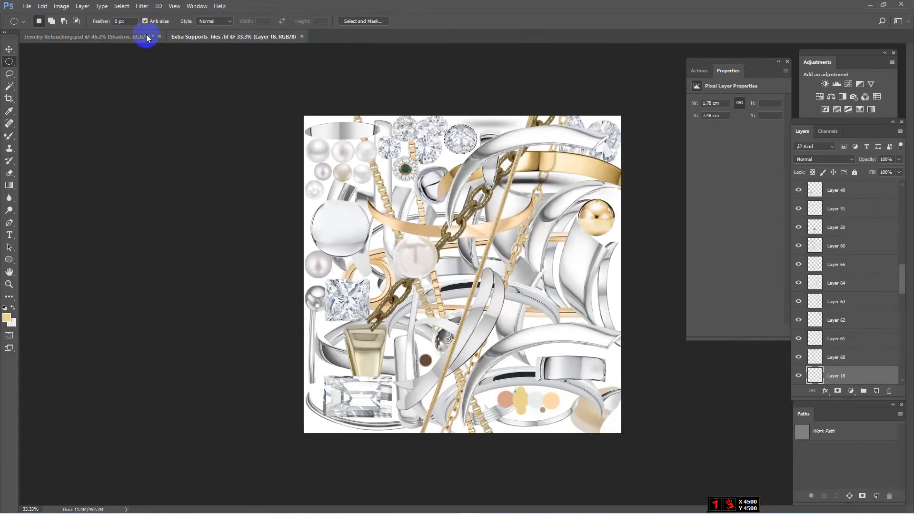
left_click(138, 36)
left_click_drag(859, 215, 848, 262)
Step: Rotate the shadow to about -38.3°, scale it to 140.71%, and align it along the ring's lower outer edge
key("ctrl+t")
left_click_drag(624, 328, 578, 257)
scroll(537, 351, "up", 2)
left_click_drag(534, 365, 559, 323)
left_click_drag(650, 223, 639, 195)
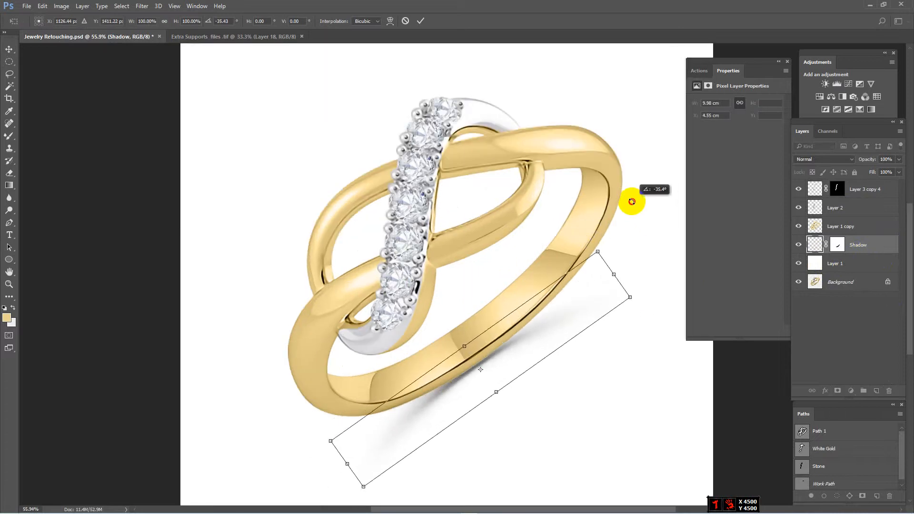
left_click_drag(576, 298, 588, 281)
mouse_move(648, 204)
left_mouse_down()
mouse_move(643, 184)
mouse_move(642, 197)
left_mouse_up()
left_click_drag(609, 231, 654, 183)
scroll(546, 284, "up", 1)
left_click_drag(550, 287, 558, 282)
scroll(605, 233, "down", 1)
left_click_drag(643, 173, 647, 158)
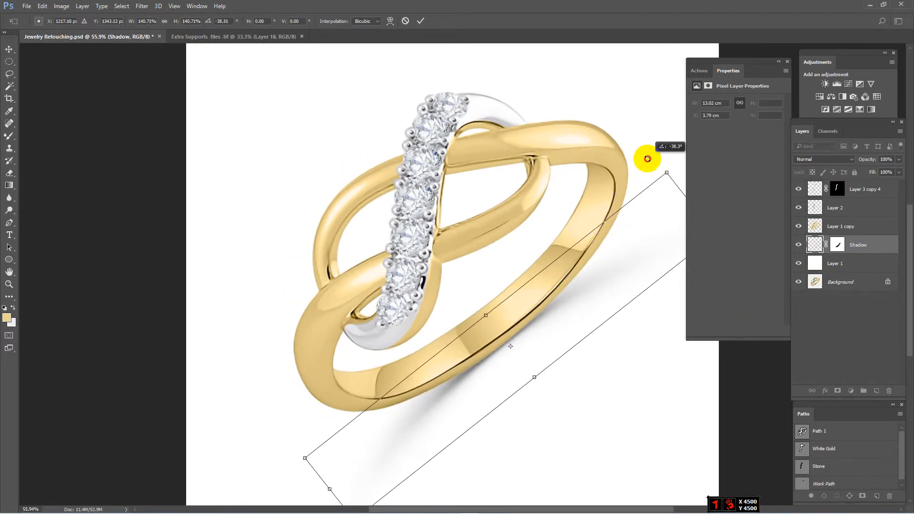
key("Return")
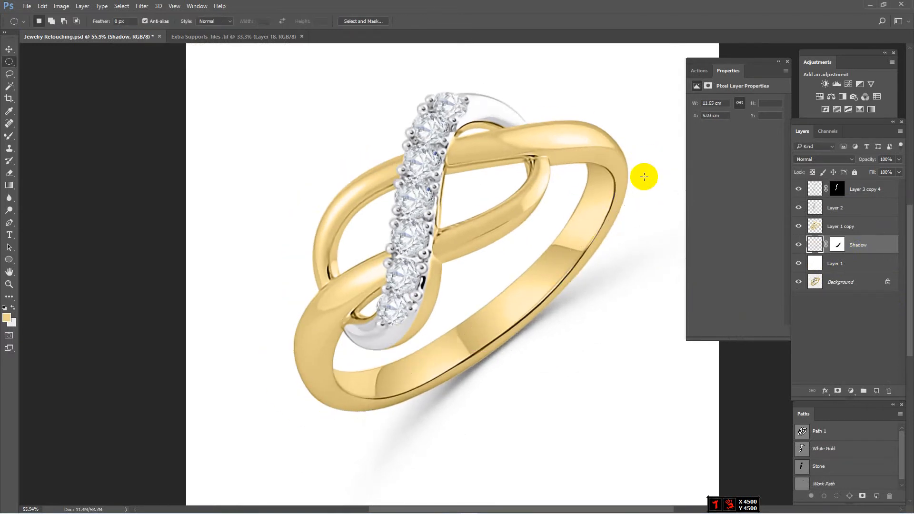
Step: Compare the retouched ring with the original photo by repeatedly isolating the Background layer
scroll(616, 230, "down", 6)
scroll(615, 231, "down", 4)
left_click(801, 284, "alt")
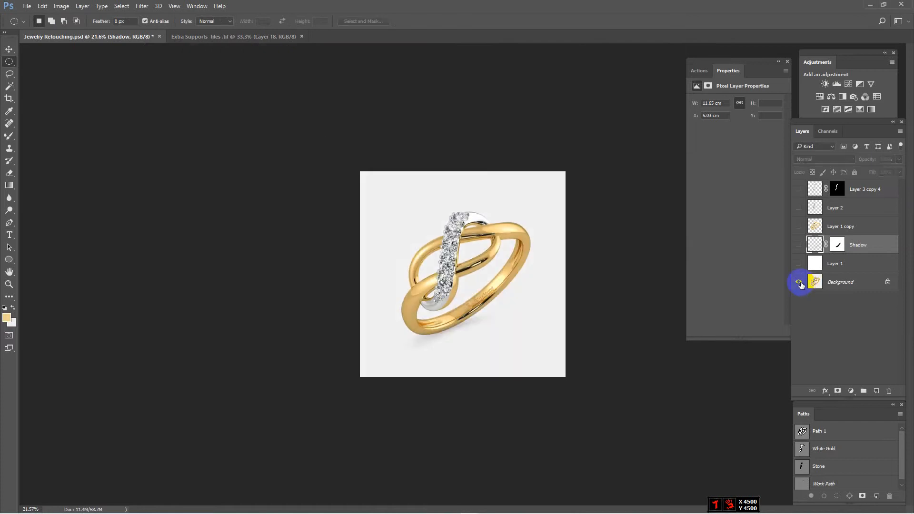
left_click(801, 285, "alt")
left_click(800, 285, "alt")
left_click(801, 284, "alt")
left_click(800, 284, "alt")
left_click(800, 284, "alt")
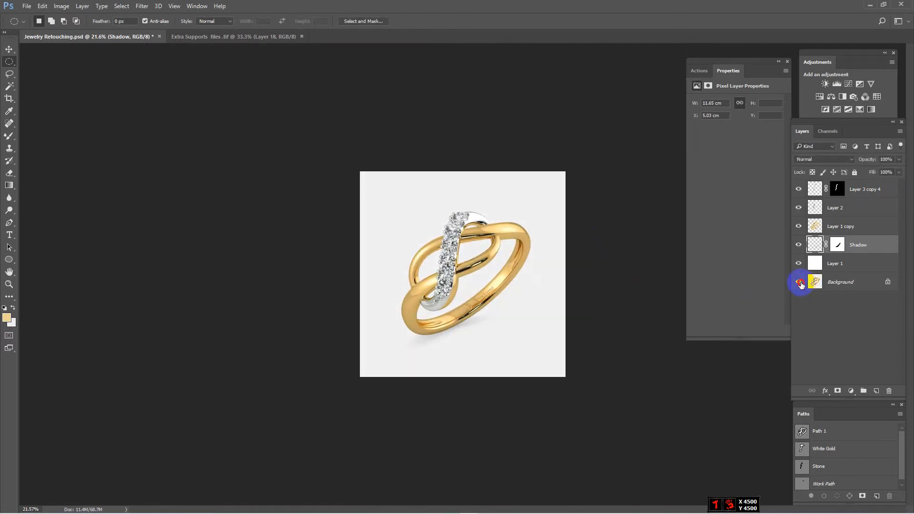
left_click(800, 285, "alt")
left_click(799, 284, "alt")
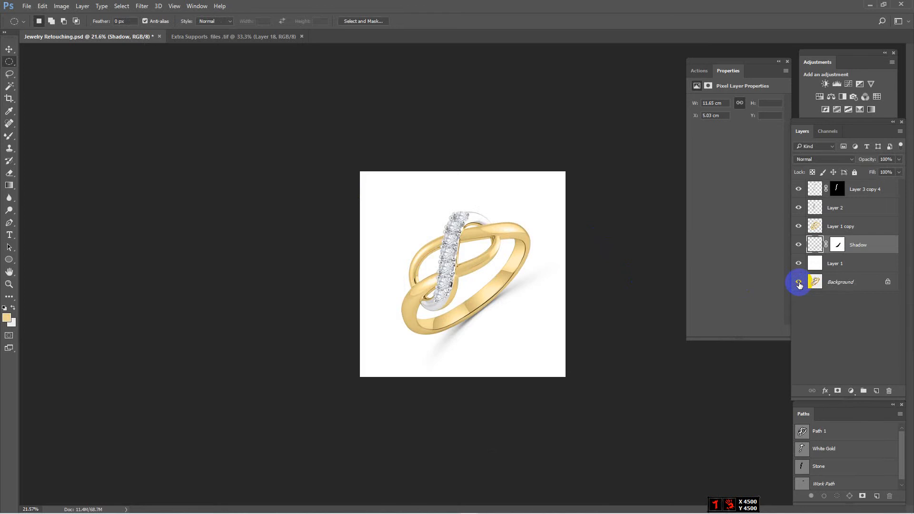
Step: Save the document and check the finished ring once more against the original Background layer
key("ctrl+s")
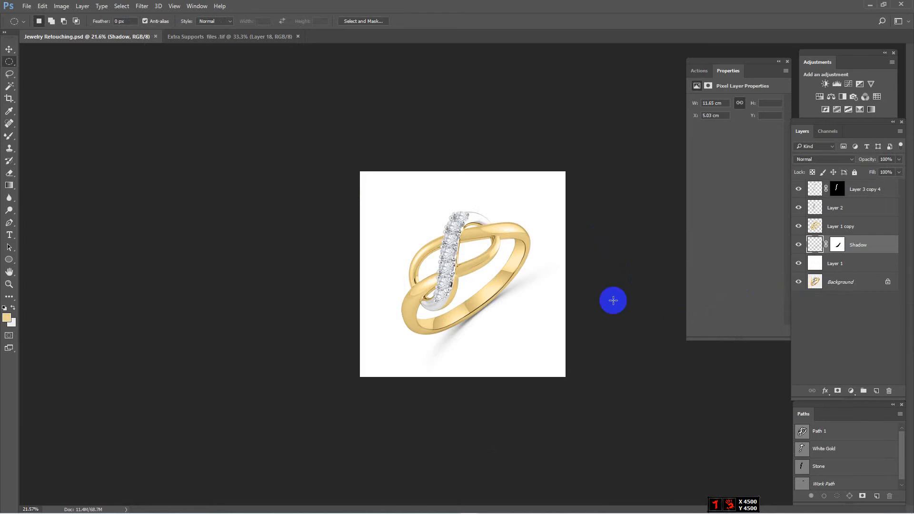
scroll(591, 294, "up", 7)
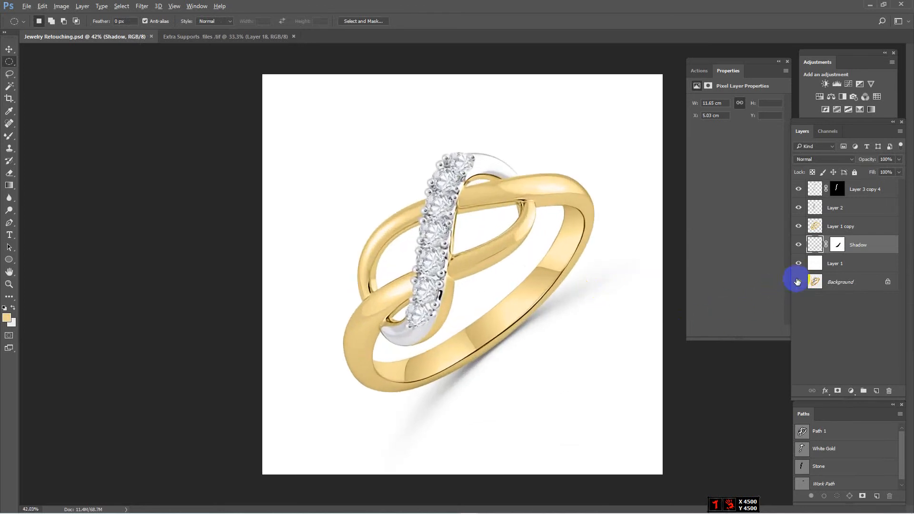
left_click(797, 282, "alt")
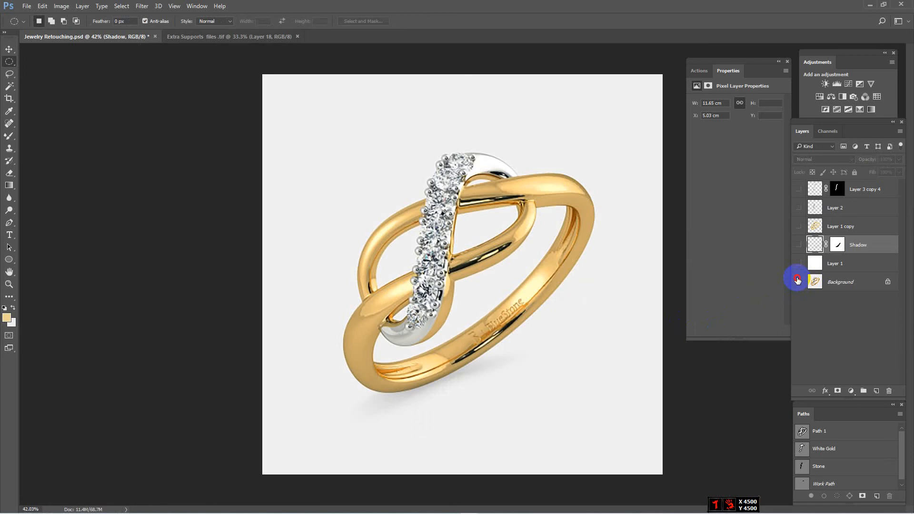
left_click(797, 281, "alt")
mouse_move(667, 511)
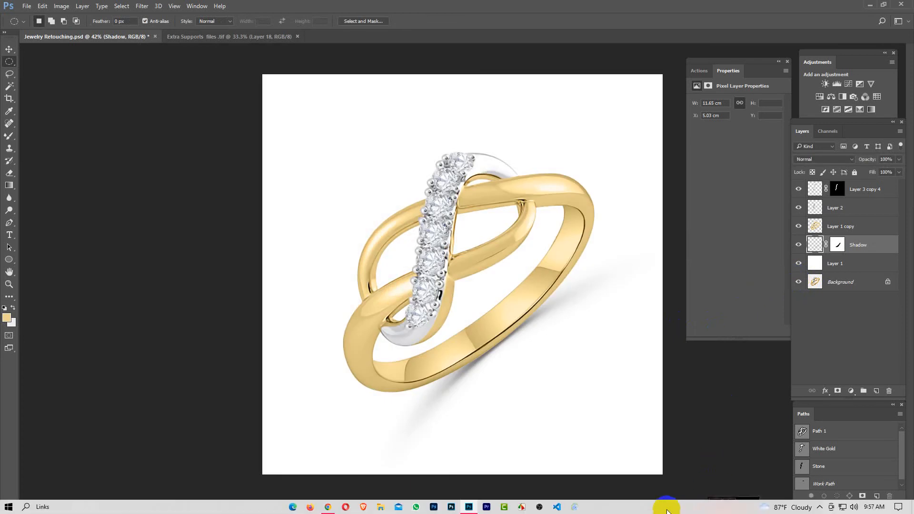